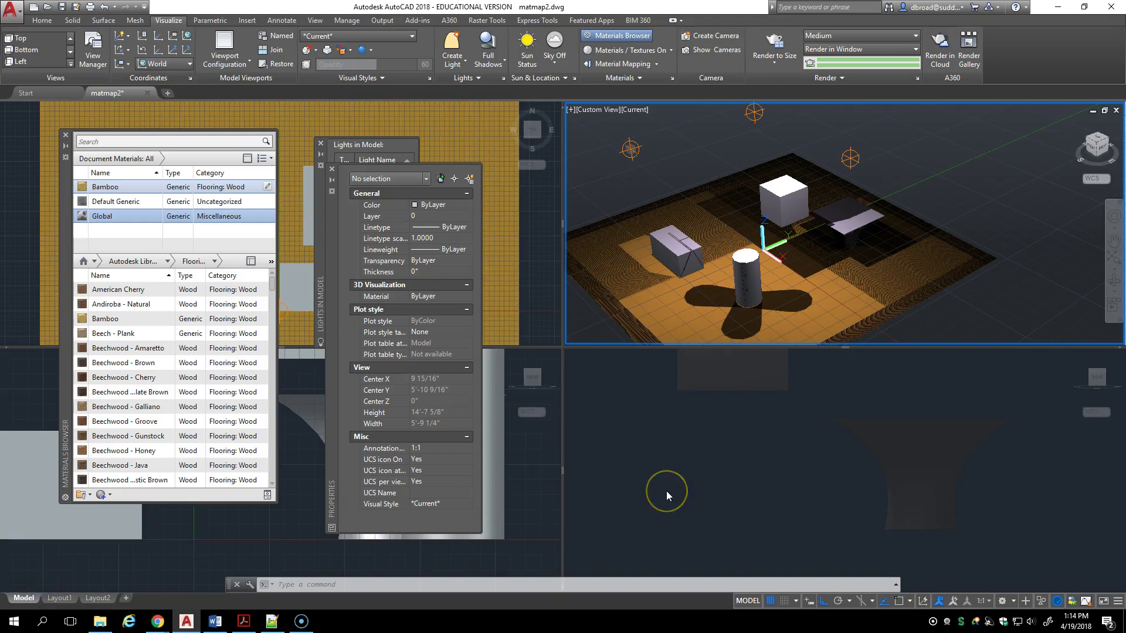
Start a spotlight from the Create Light list, then cancel the placement.
left_click(457, 70)
left_click(466, 62)
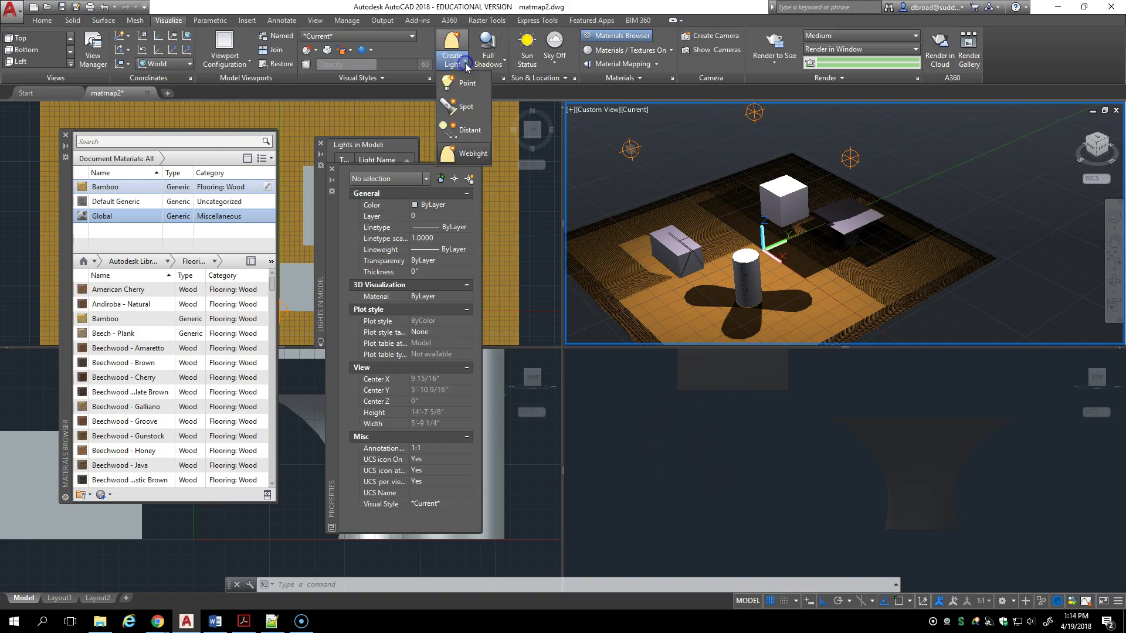
left_click(463, 106)
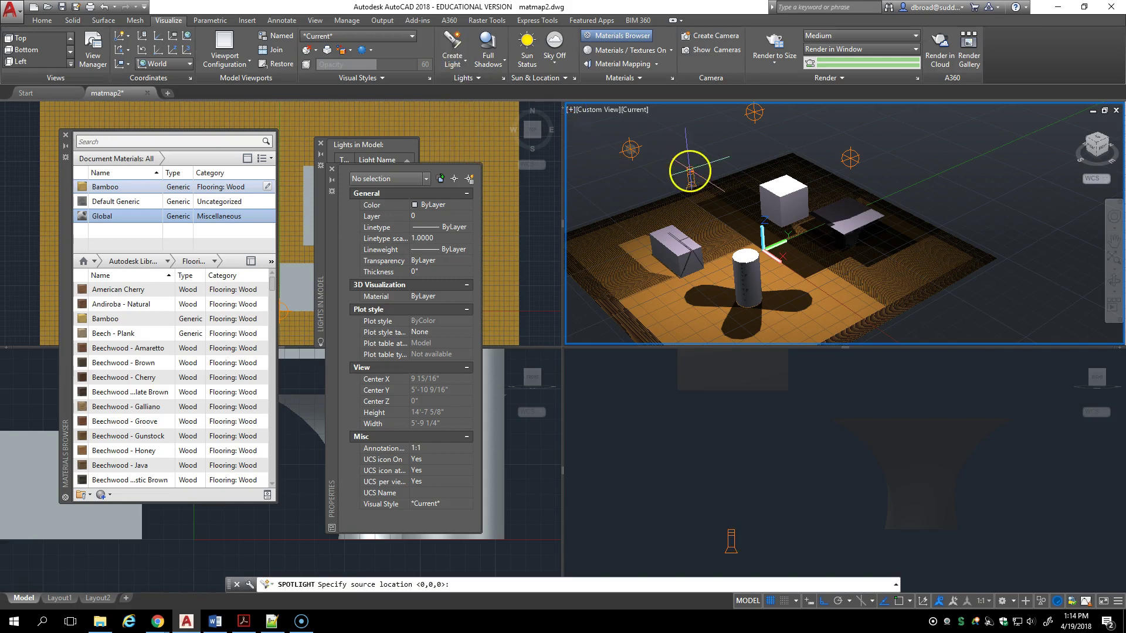
key("Escape")
Window-select and erase the existing spotlight and the remaining point lights.
left_click(863, 155)
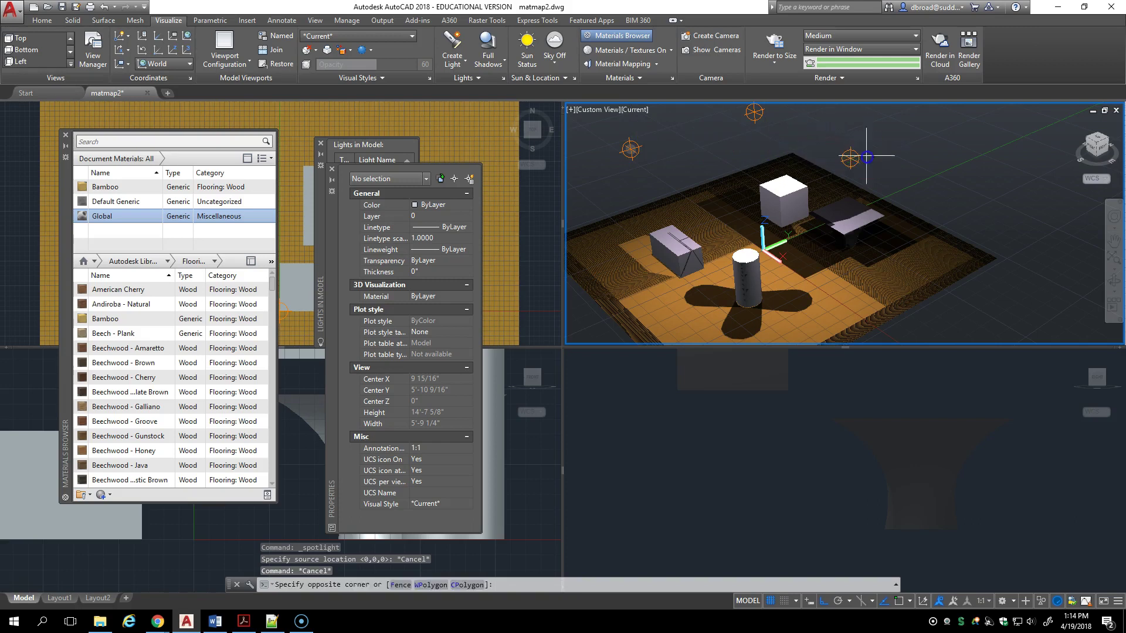
left_click(846, 149)
key("Delete")
left_click(806, 125)
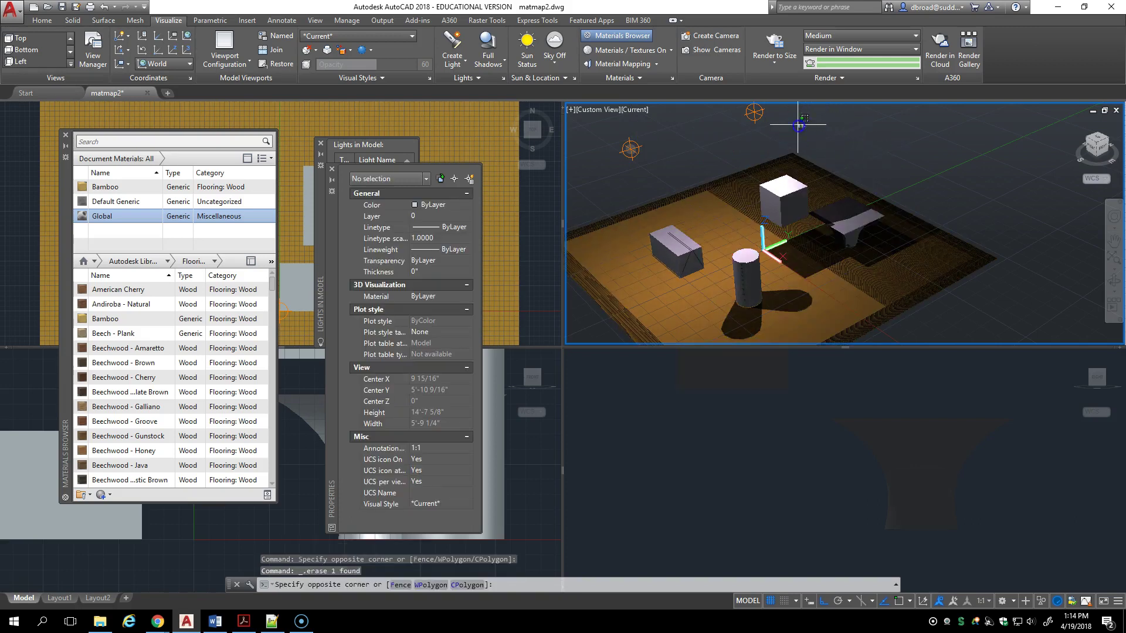
left_click(676, 158)
left_click(631, 141)
key("Delete")
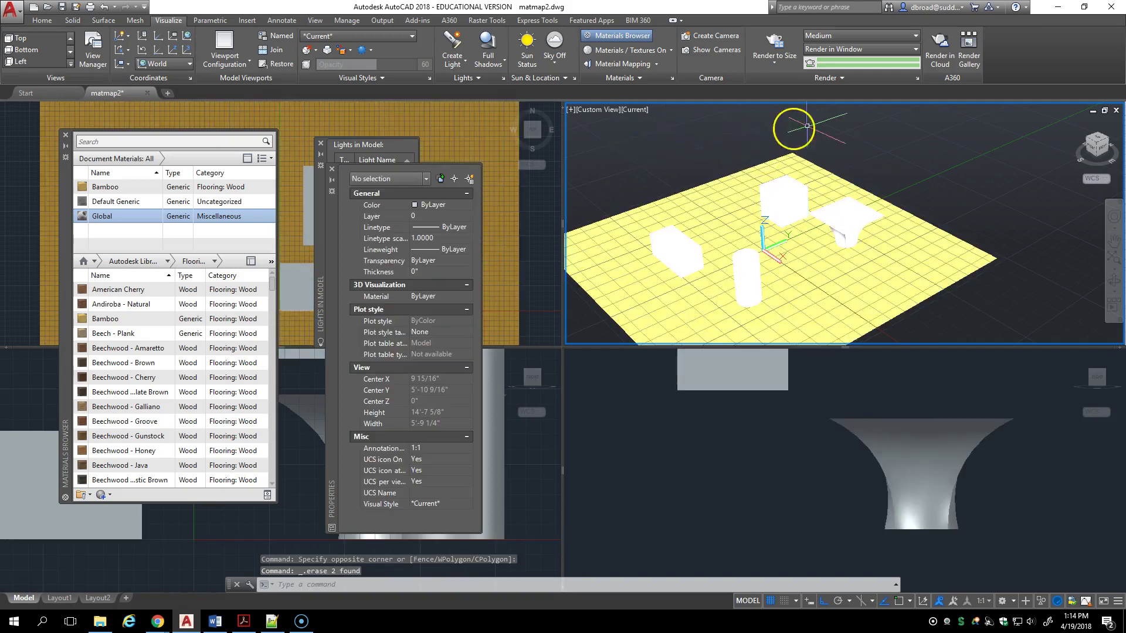
Switch Default Lighting on, make a Render to Size test render, and close it.
left_click(478, 78)
left_click(472, 92)
left_click_drag(476, 106, 493, 106)
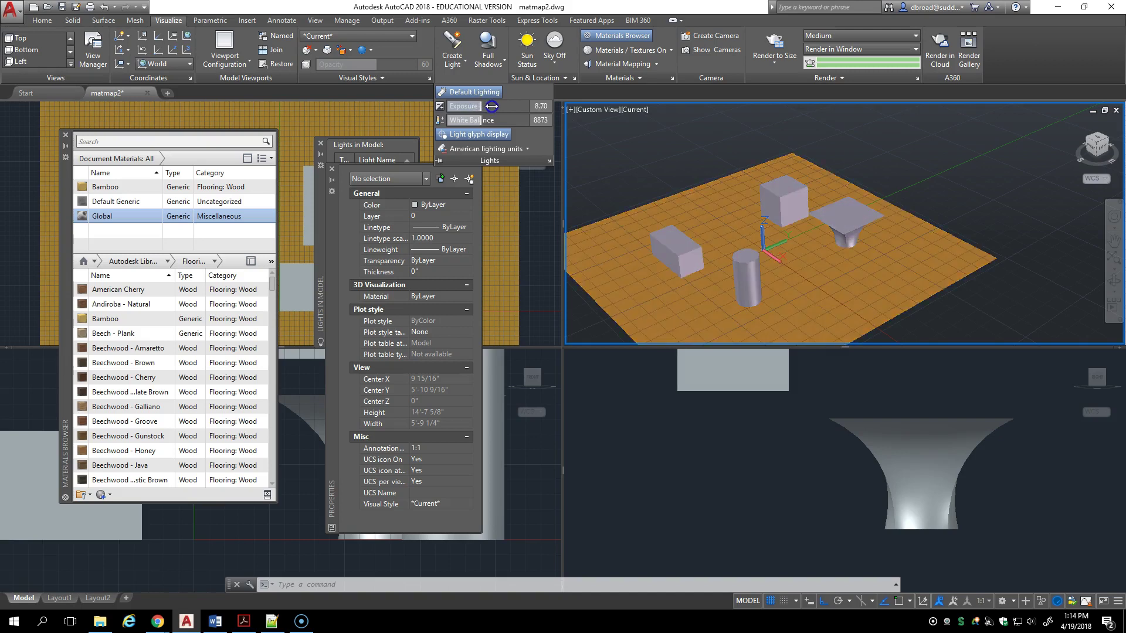
left_click(774, 42)
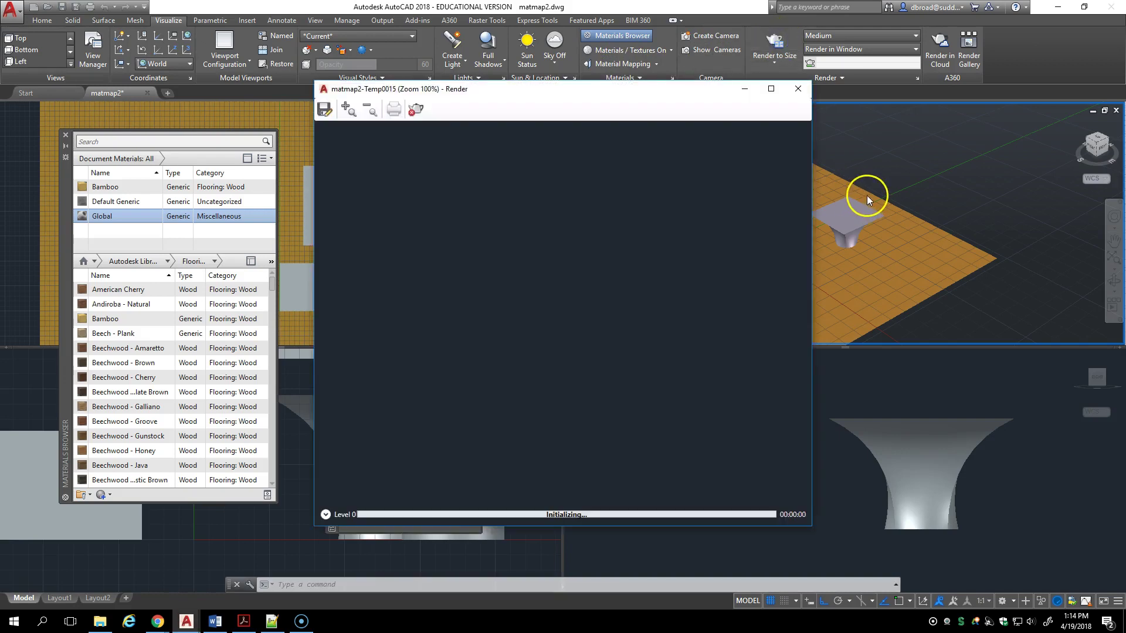
left_click(802, 91)
left_click(460, 46)
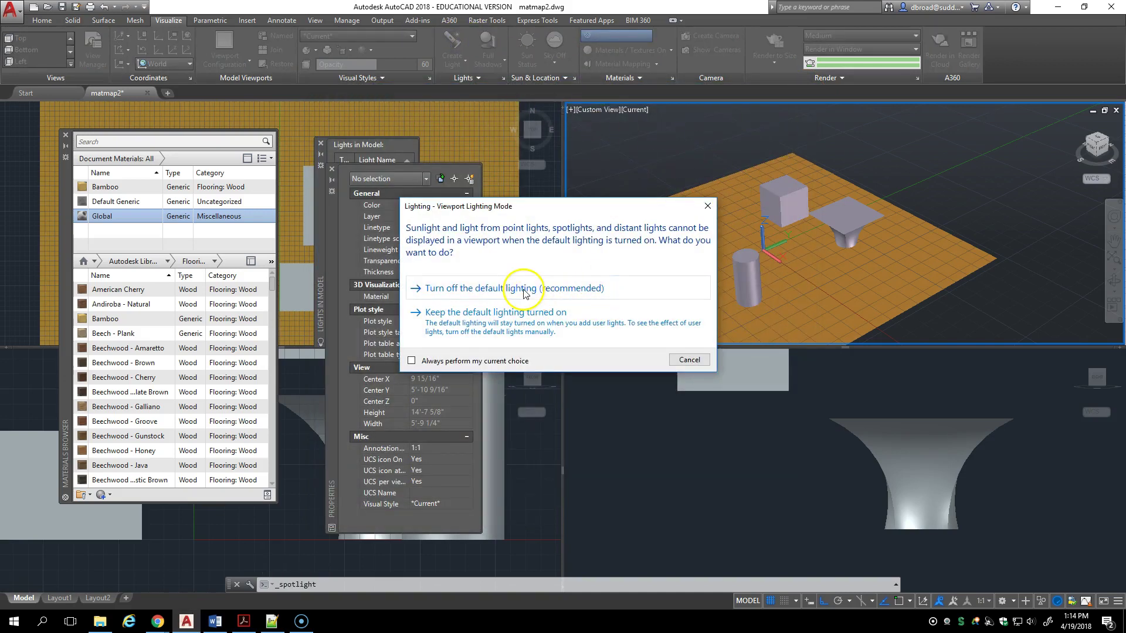
Turn off default lighting and place the spotlight with source 0,0,108 and target 0,0,0.
left_click(524, 290)
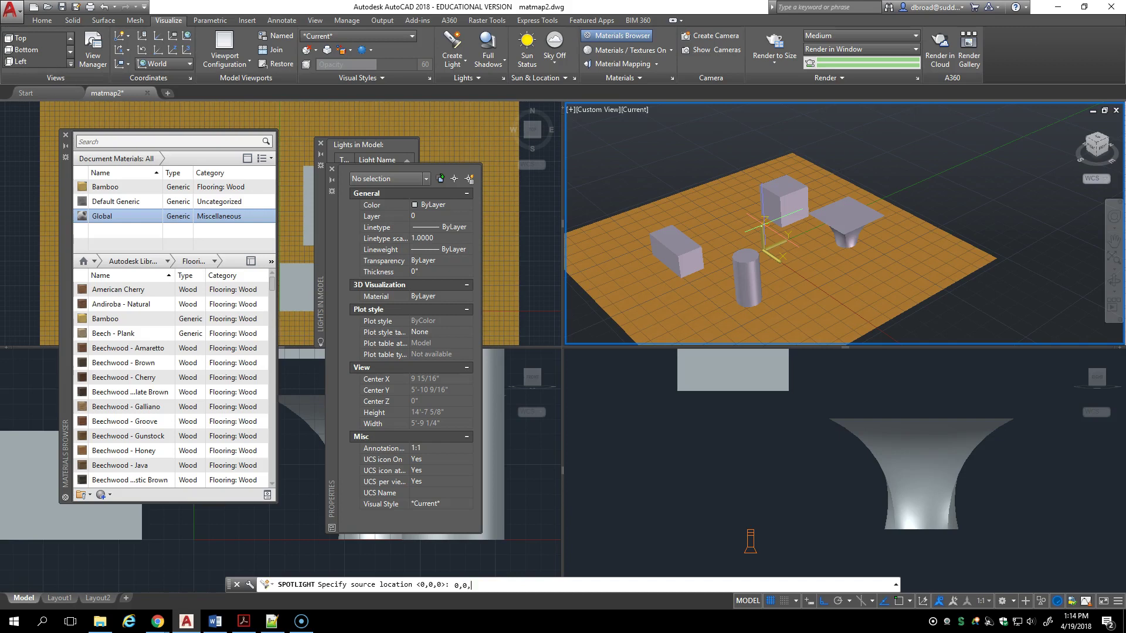
key("Return")
key("Return")
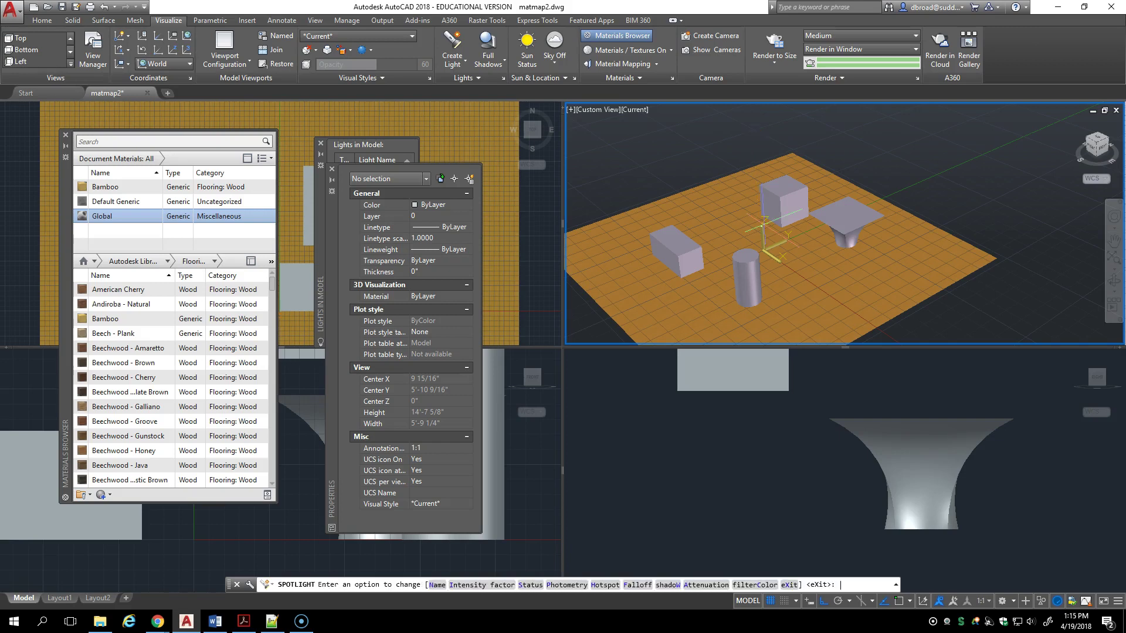
key("Return")
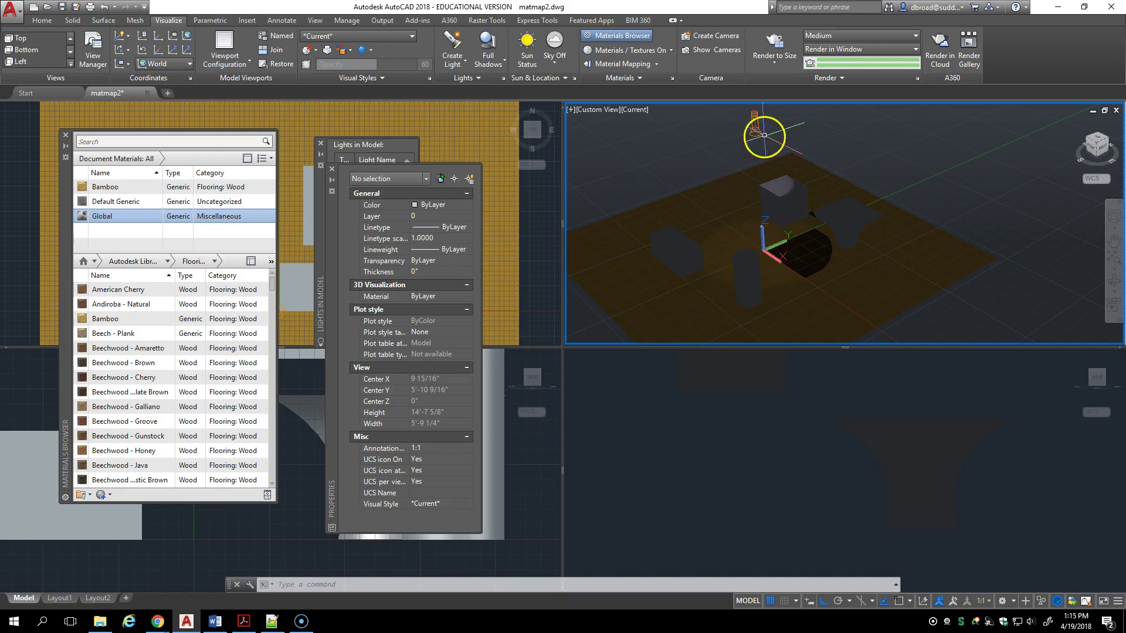
Drag Spotlight2's falloff grip outward from 50 to 62, then to 70 degrees.
left_click(760, 124)
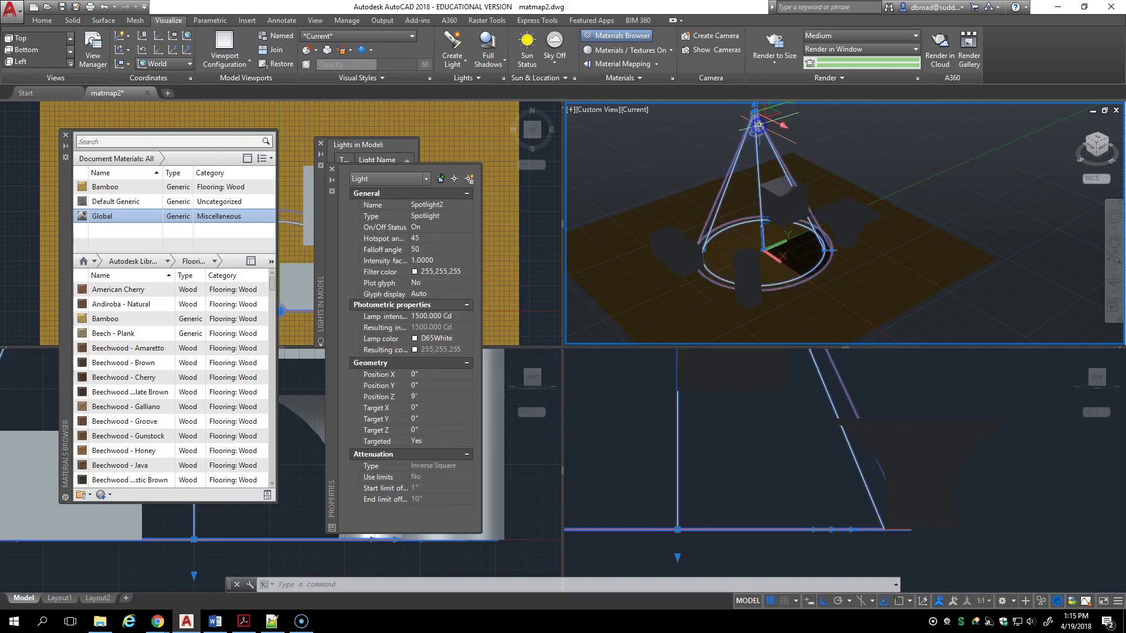
left_click(762, 250)
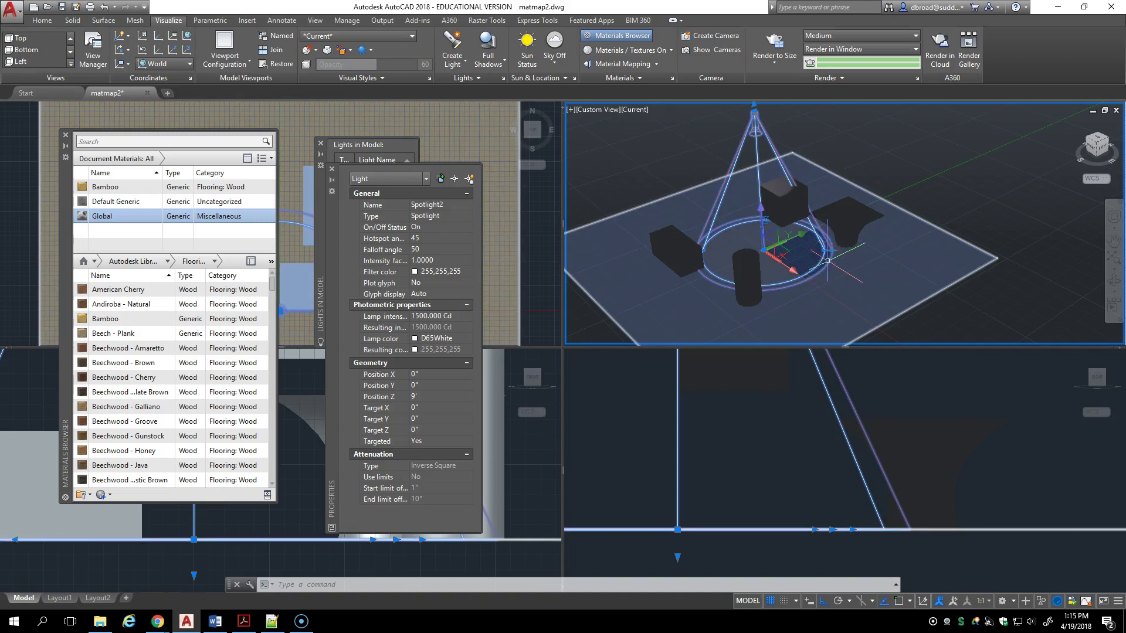
left_click(821, 259)
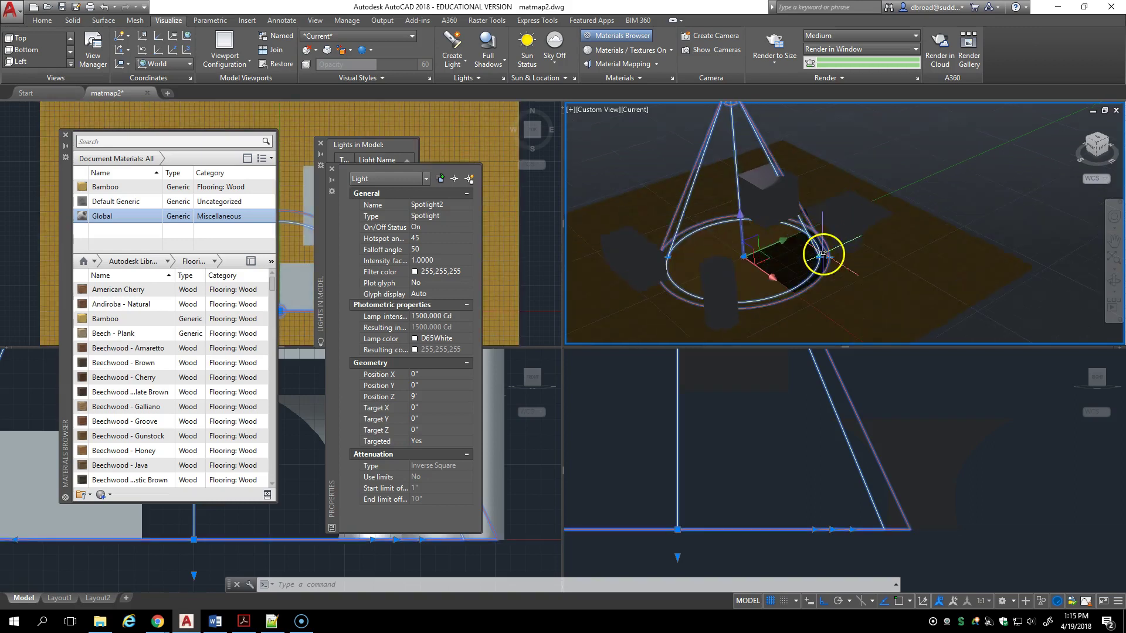
left_click(824, 251)
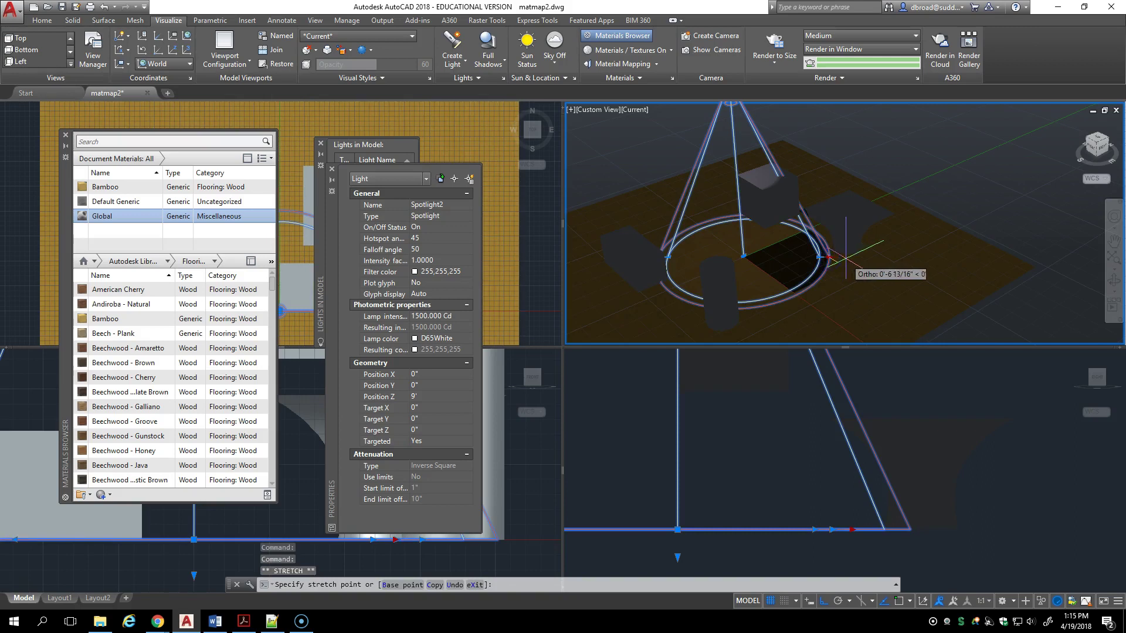
left_click(867, 262)
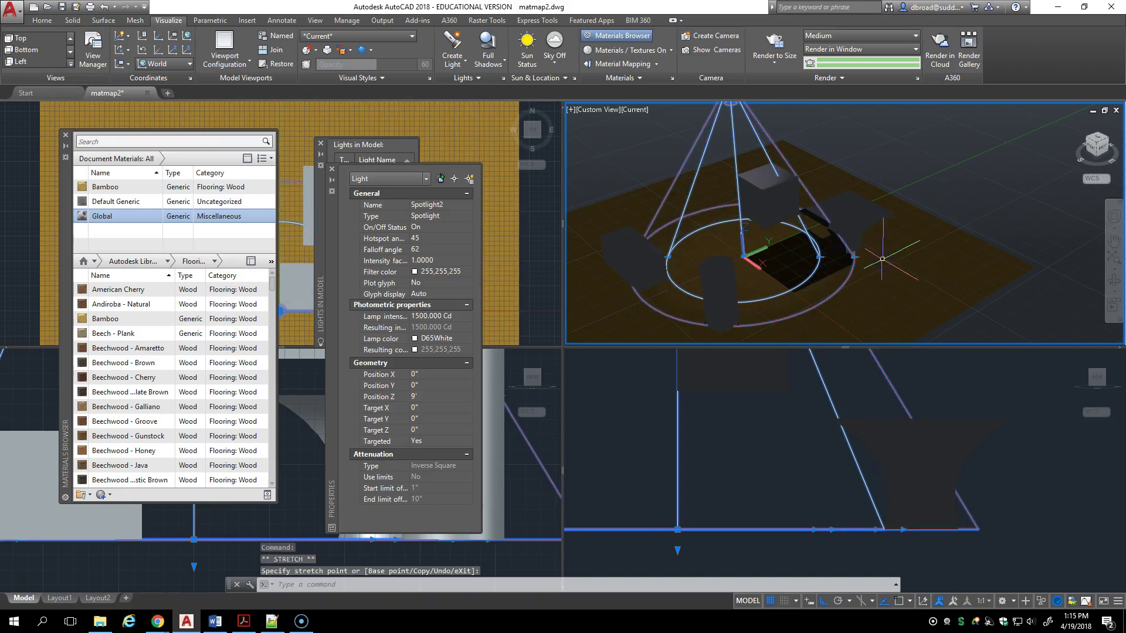
left_click(852, 255)
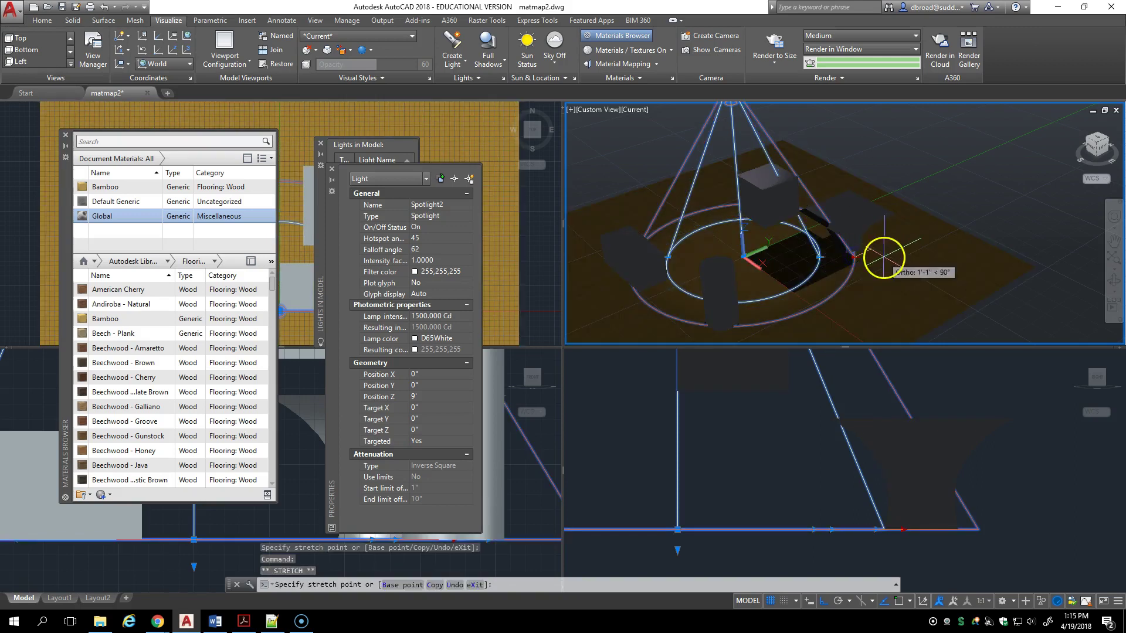
left_click(909, 219)
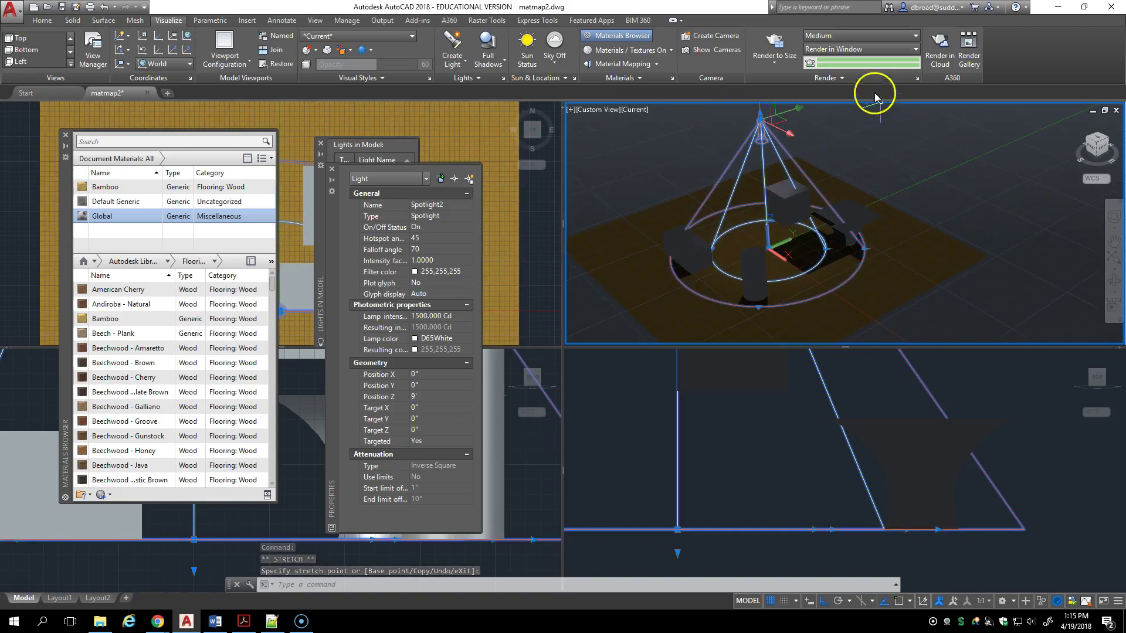
Render the single-spotlight scene, close the render, and reselect the spotlight.
left_click(786, 55)
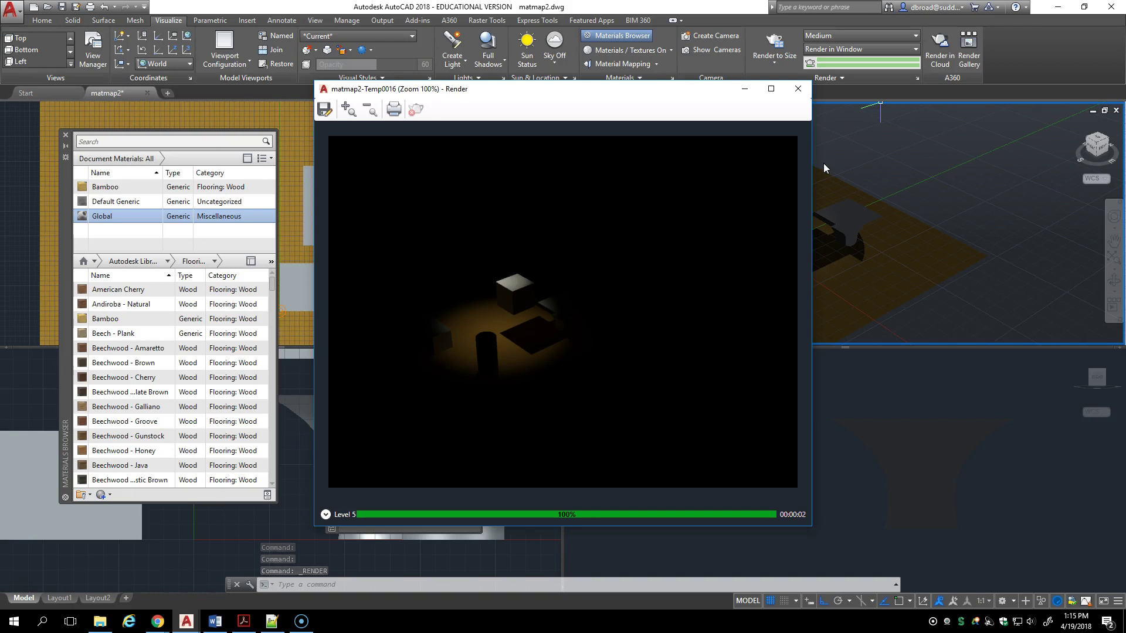
left_click(794, 99)
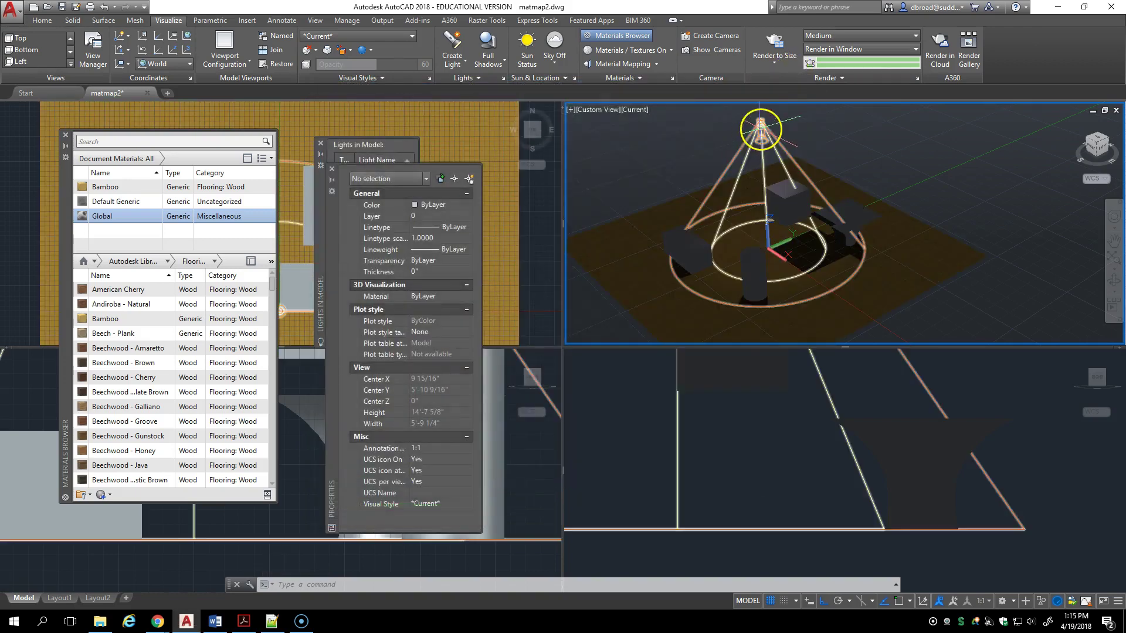
left_click(760, 128)
Select Spotlight2 and drag the Properties palette up and to the right.
left_click(748, 126)
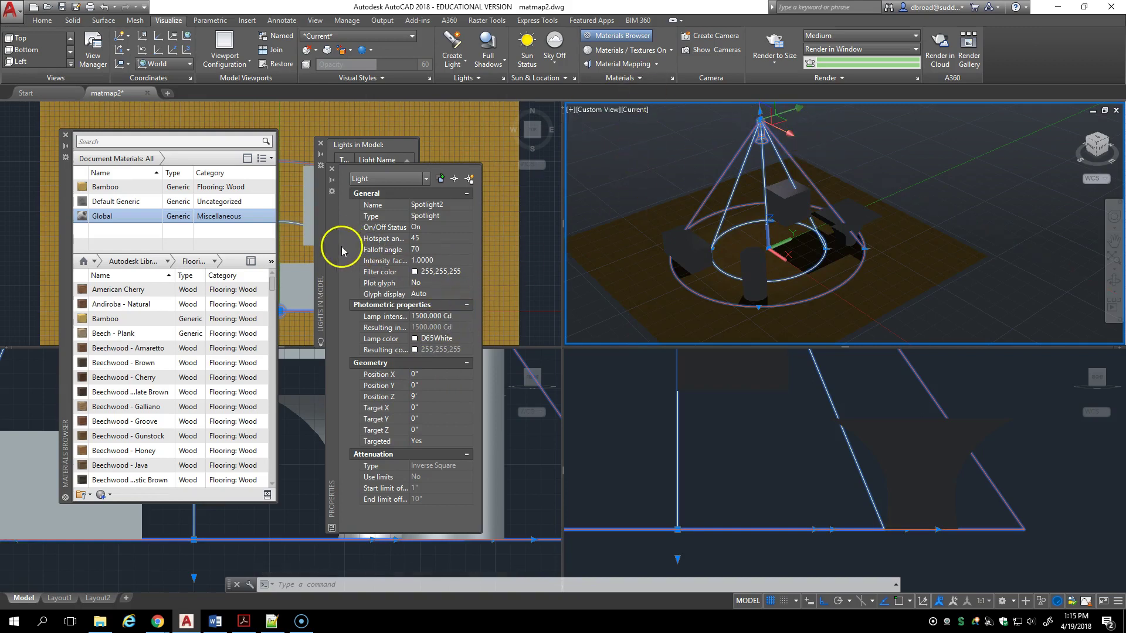
left_click_drag(336, 256, 351, 234)
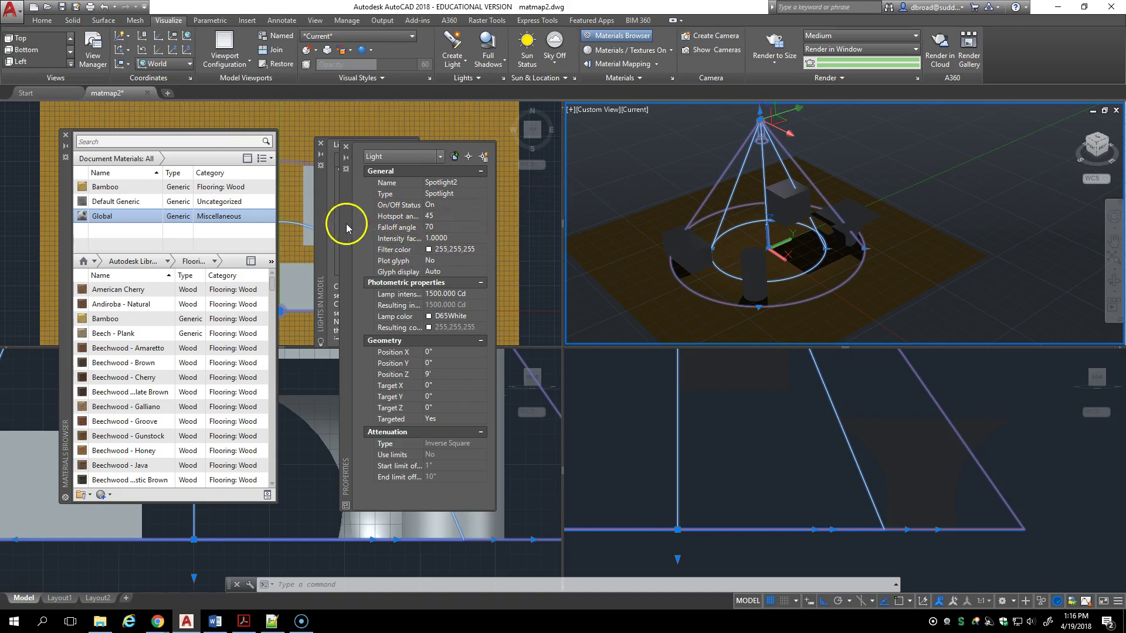
left_click_drag(347, 227, 354, 211)
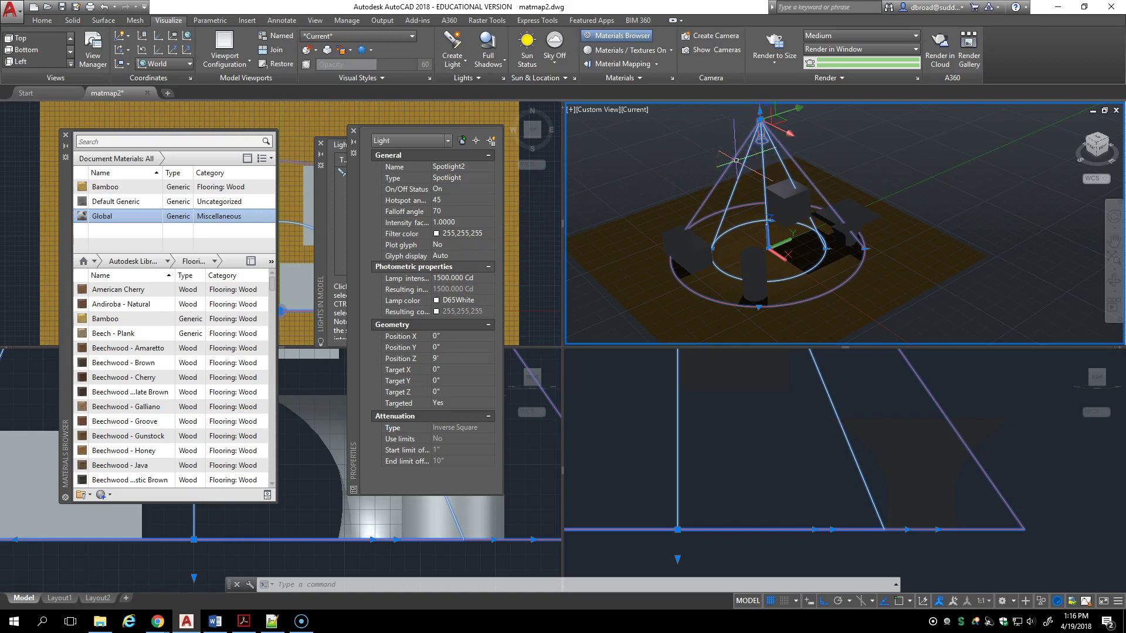
Run SPOTLIGHT with source 60,60,108 and target 60,60,0.
type("spto")
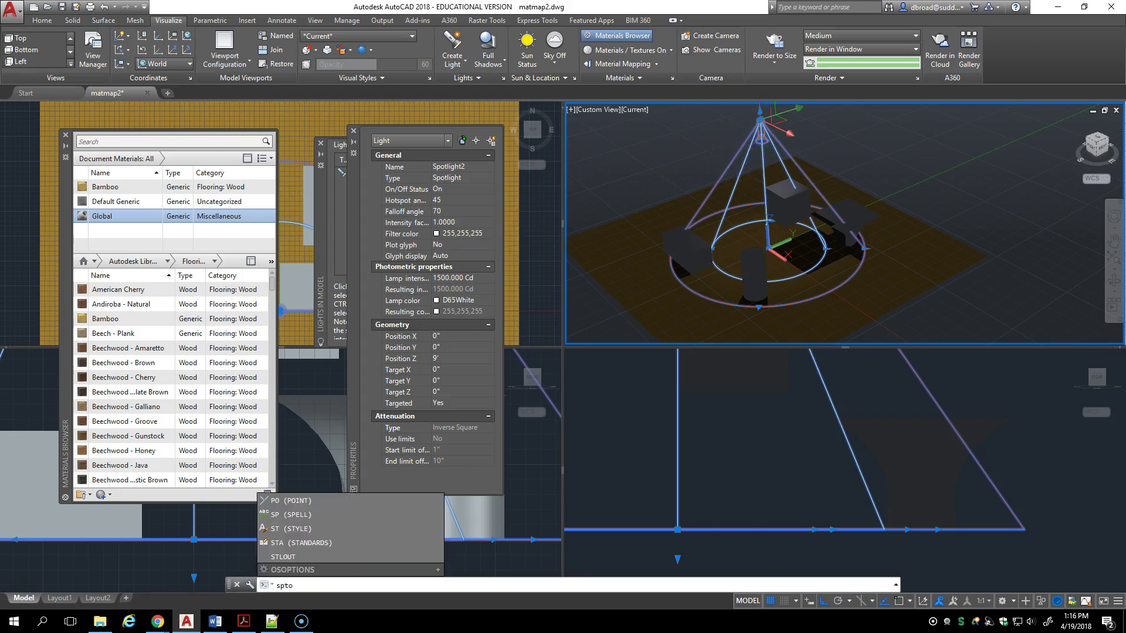
key("BackSpace")
key("BackSpace")
type("ot")
key("Return")
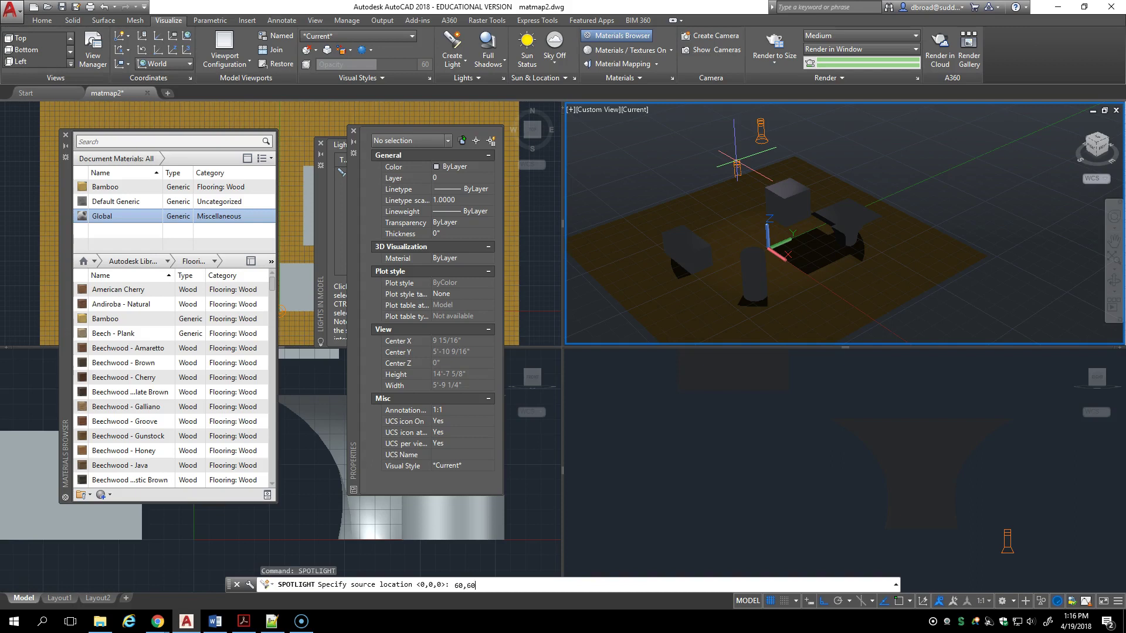
key("Return")
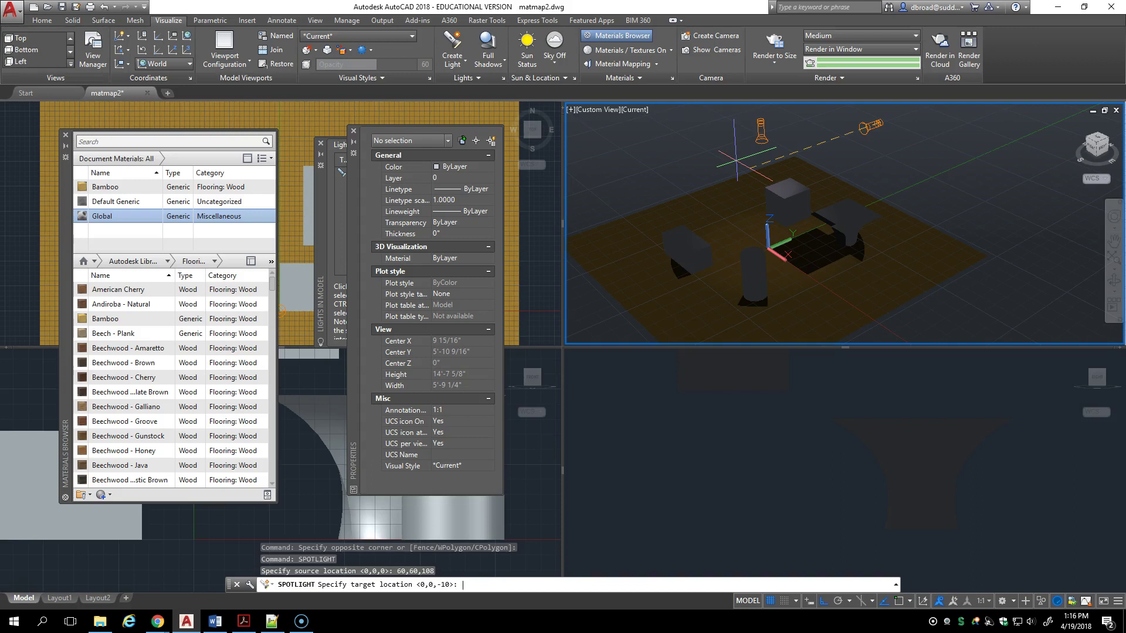
type("60")
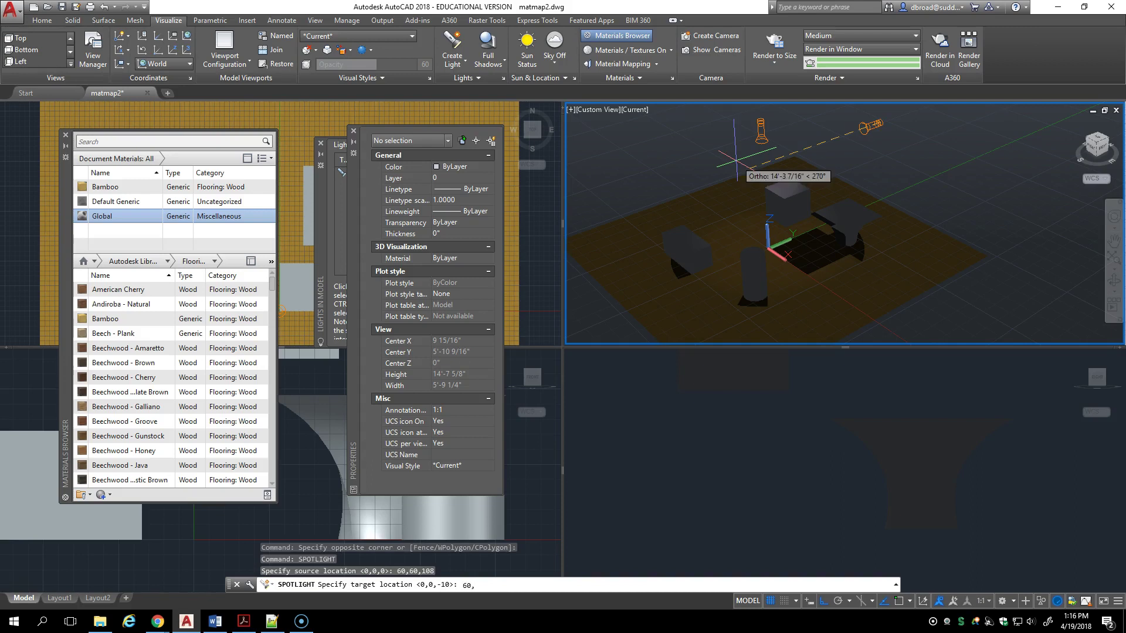
type(",60,0")
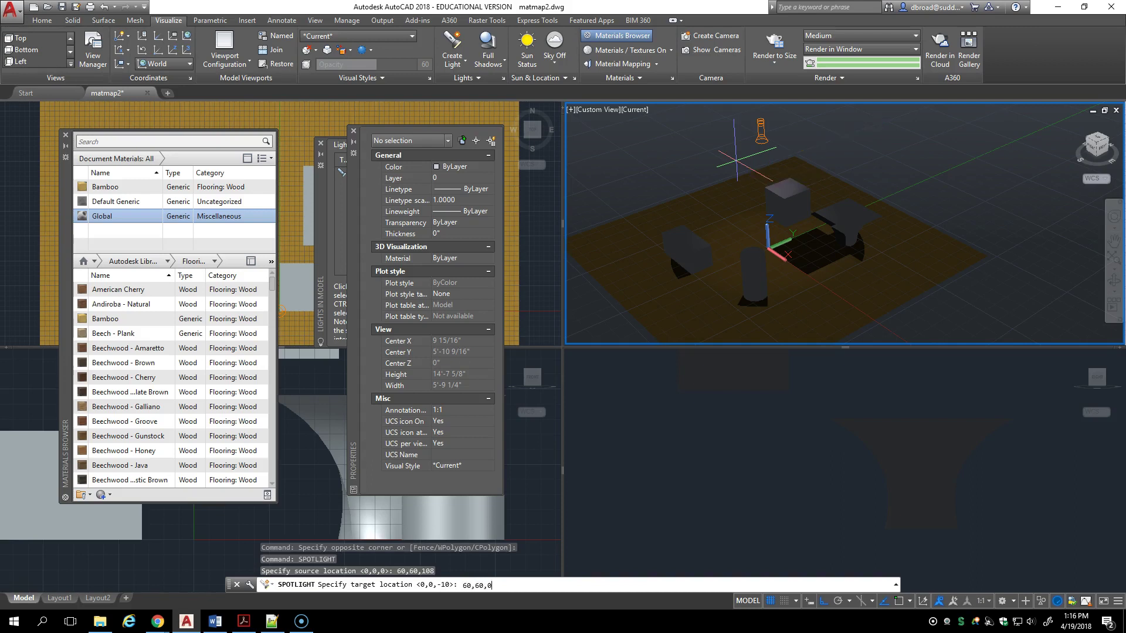
key("Return")
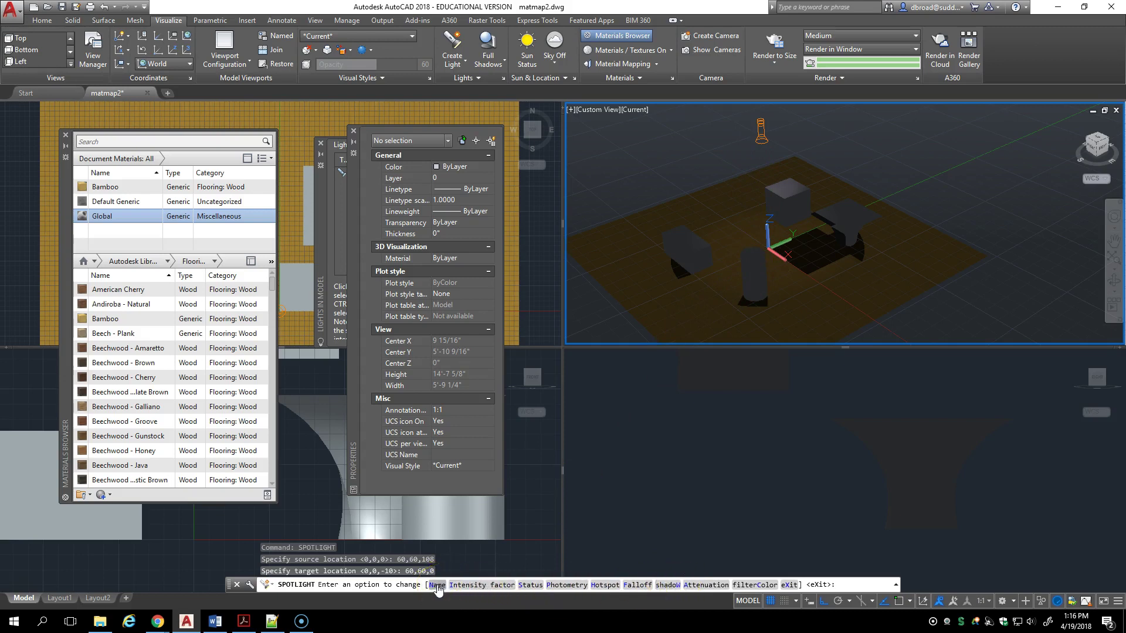
Keep the spotlight's intensity factor at 1.0000 and its status On.
left_click(466, 586)
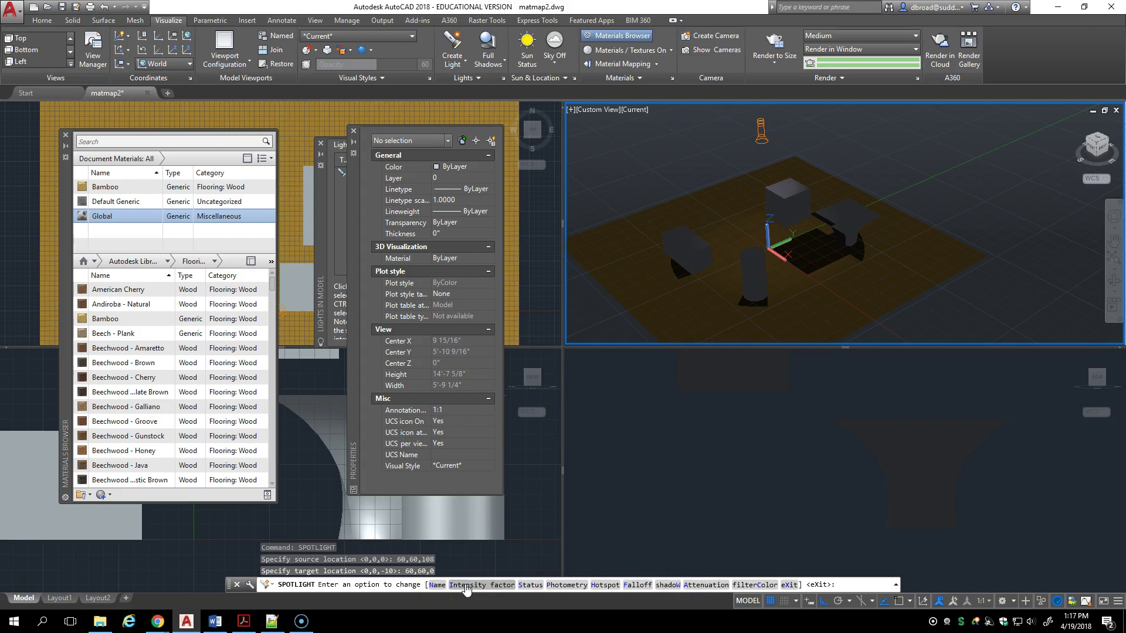
left_click(474, 586)
left_click(485, 586)
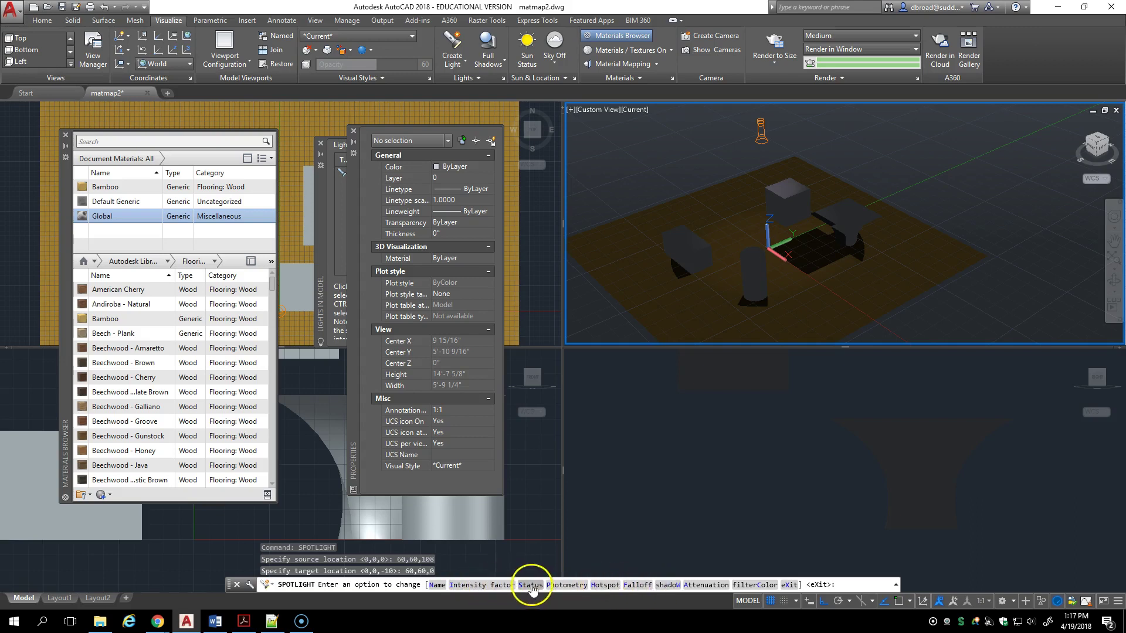
left_click(460, 585)
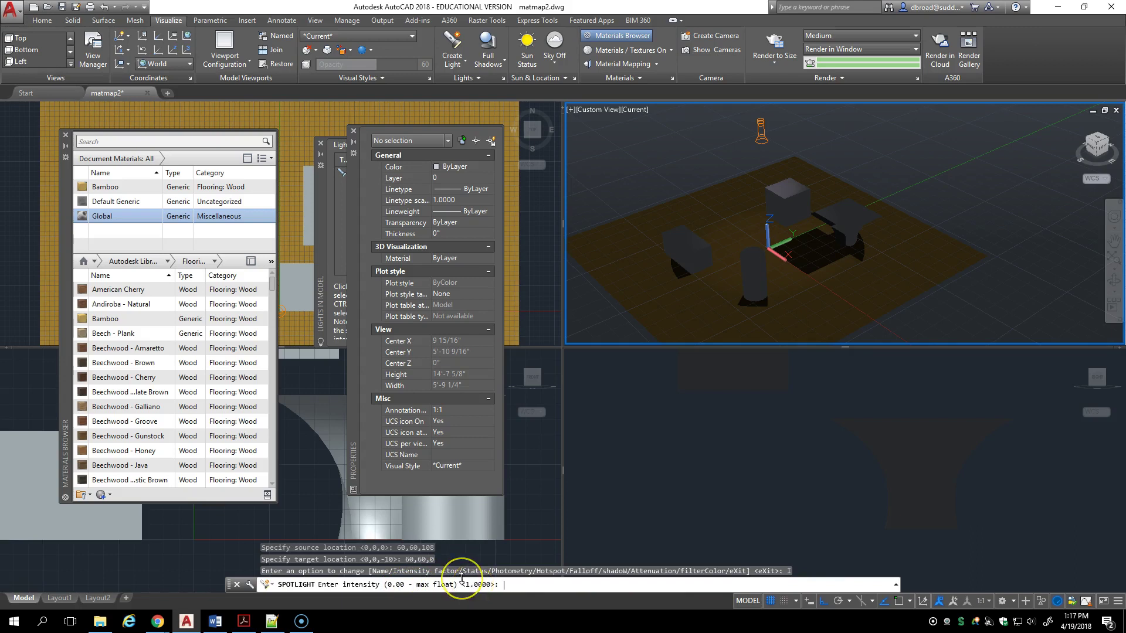
key("Return")
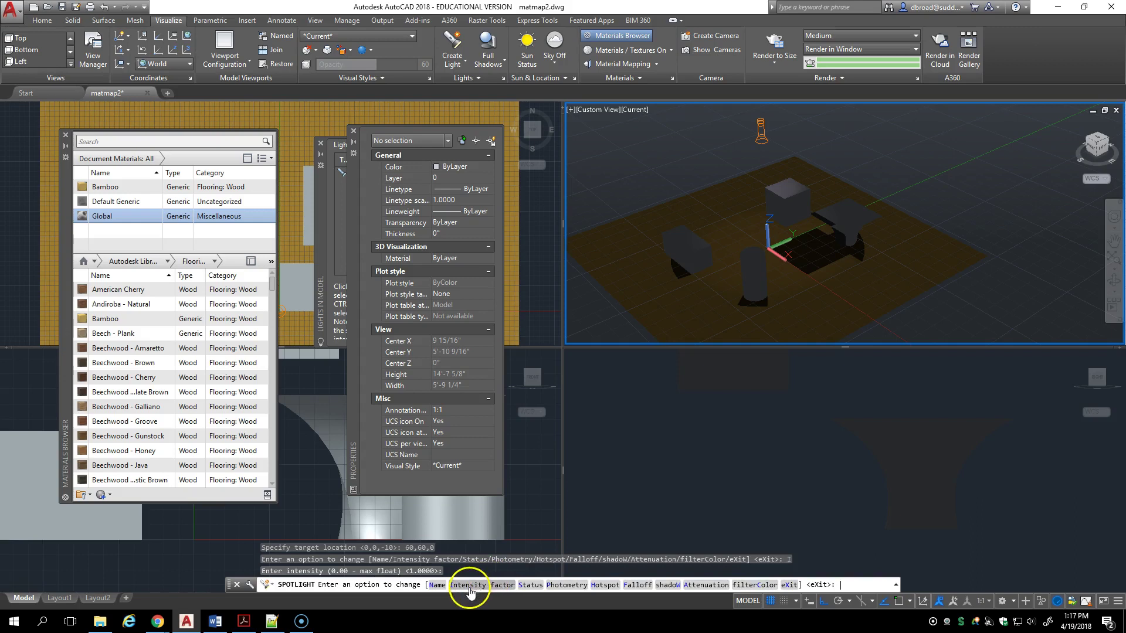
left_click(524, 584)
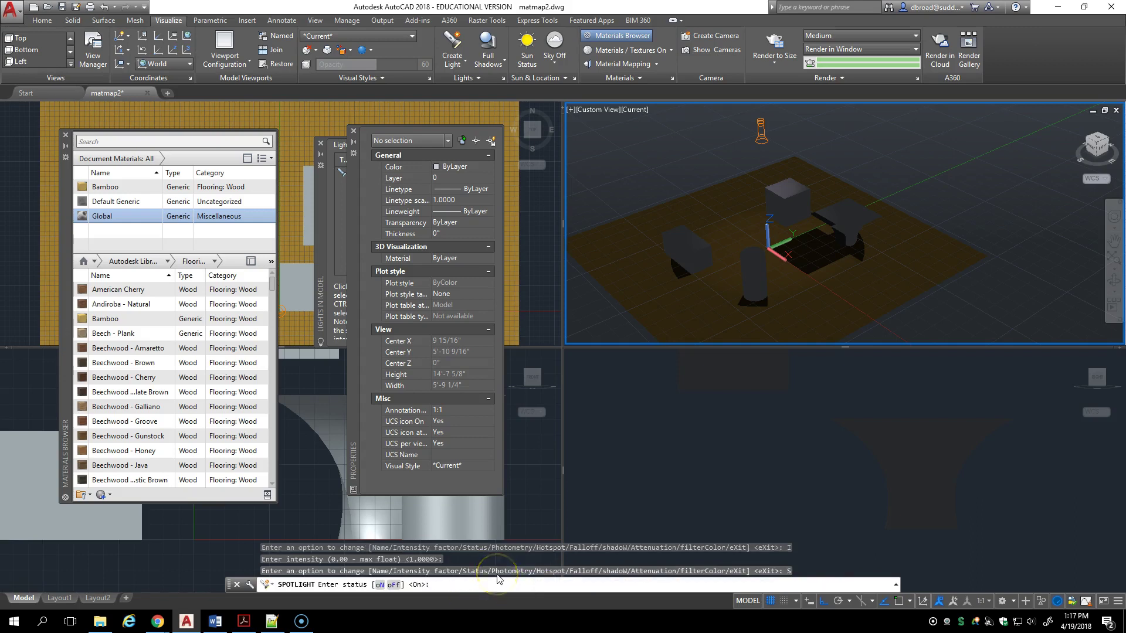
key("Return")
Keep the photometric lamp intensity at 1500 Cd and move to the Color option.
left_click(570, 585)
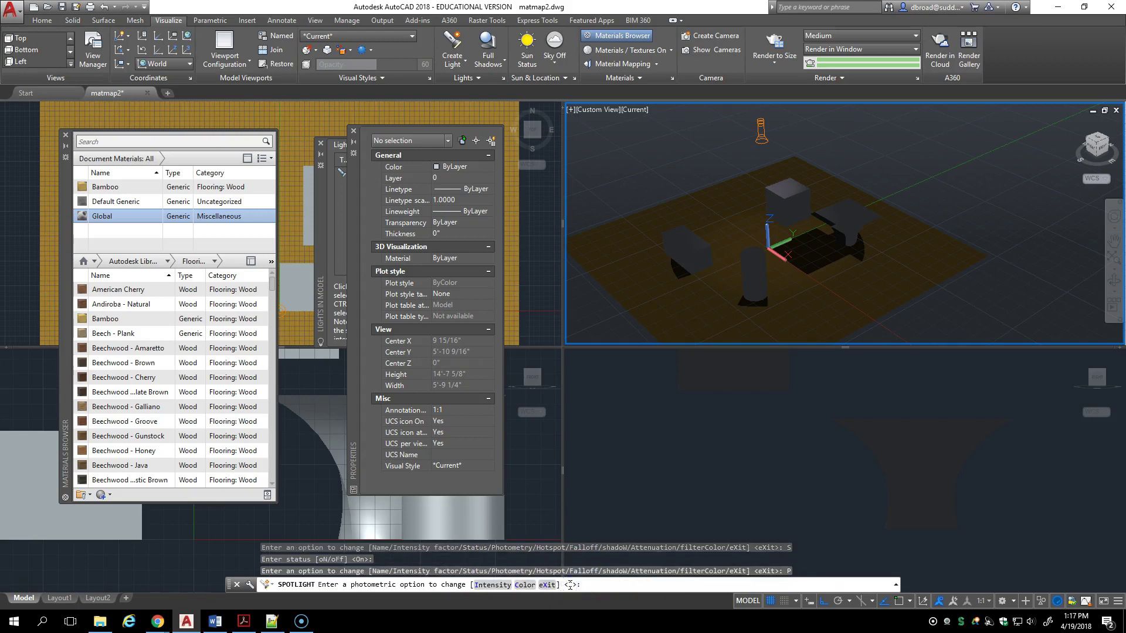
left_click(494, 585)
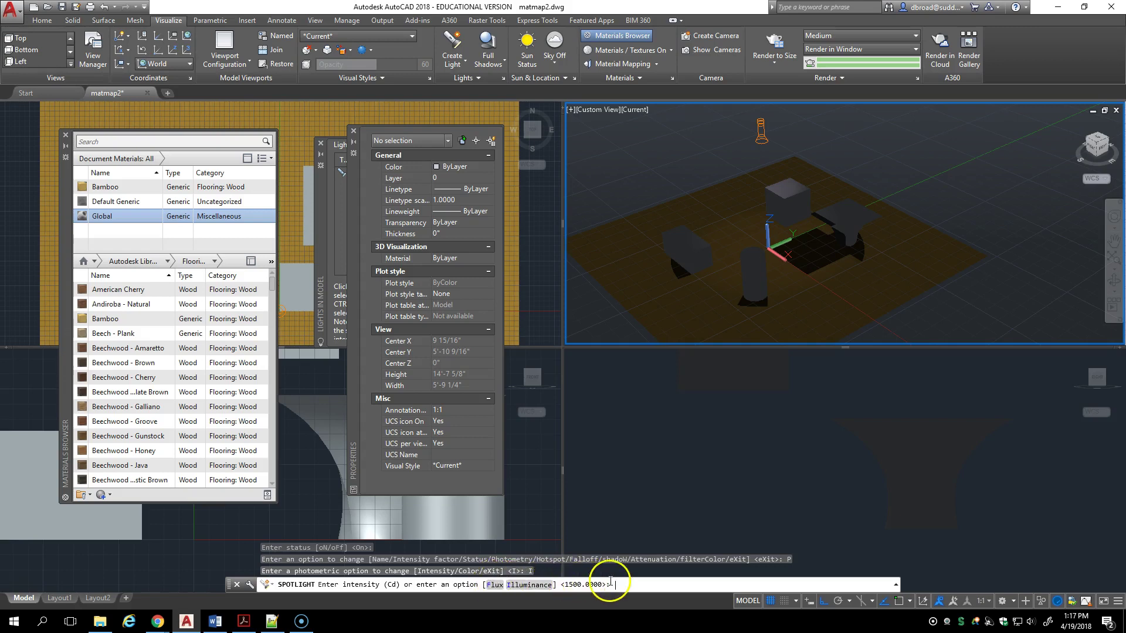
key("Return")
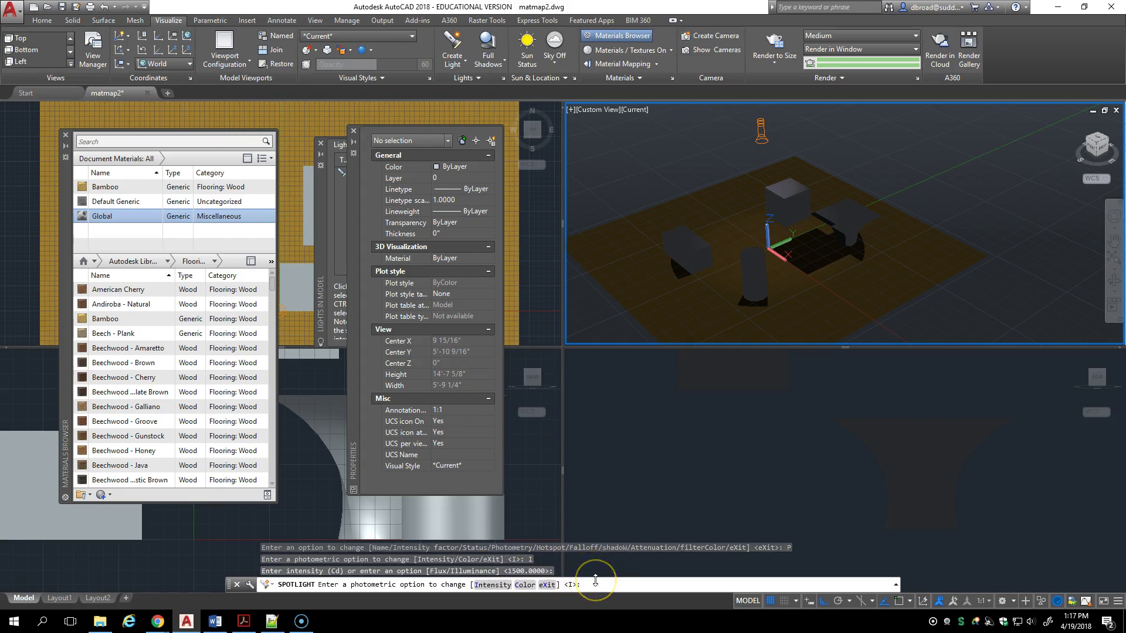
left_click(525, 584)
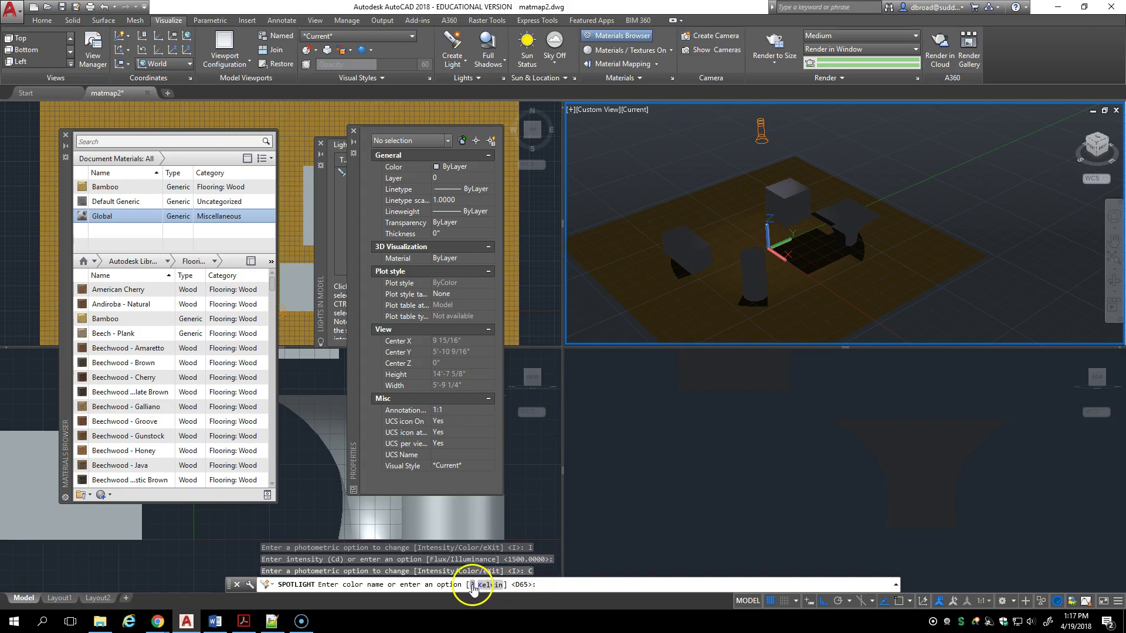
List the standard lamp colours, keep D65, and exit the photometry options.
left_click(471, 584)
key("Return")
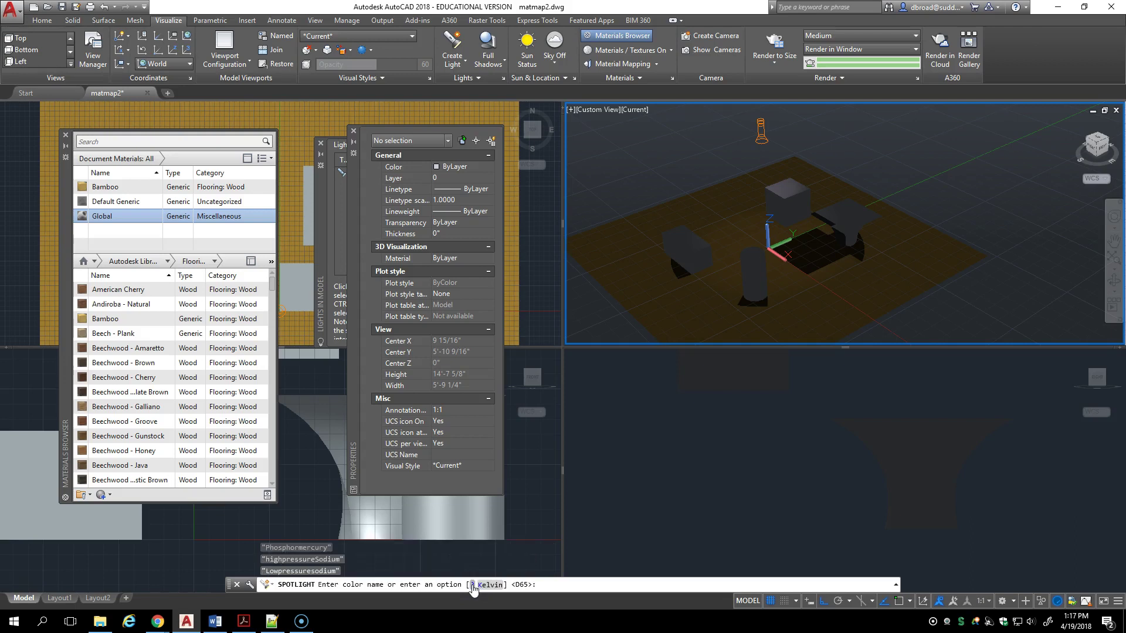
left_click(478, 585)
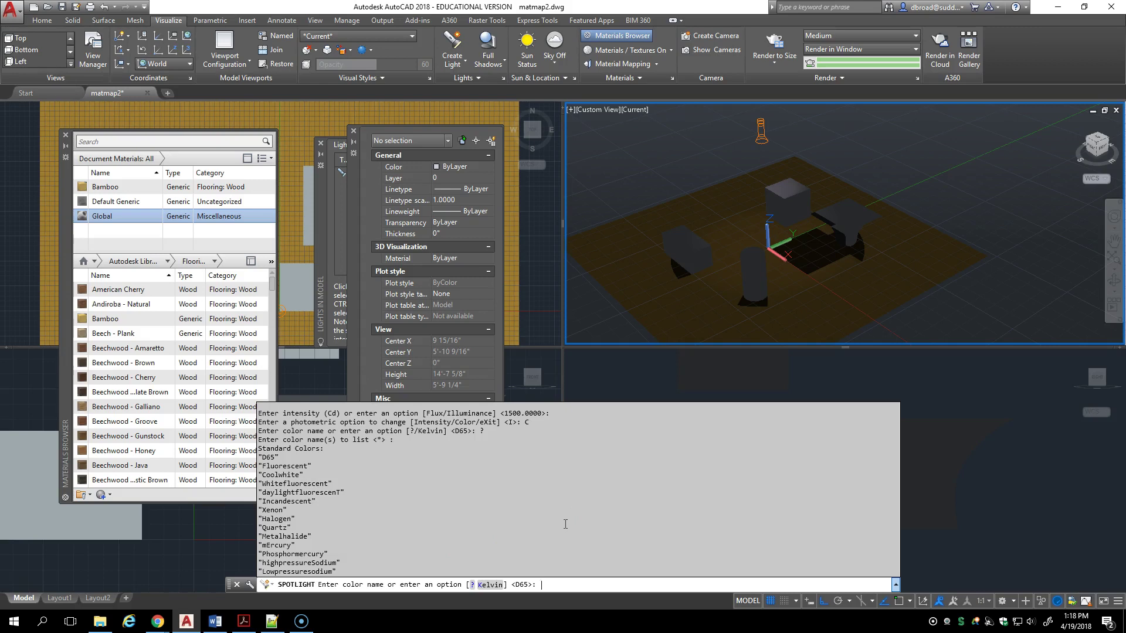
key("Return")
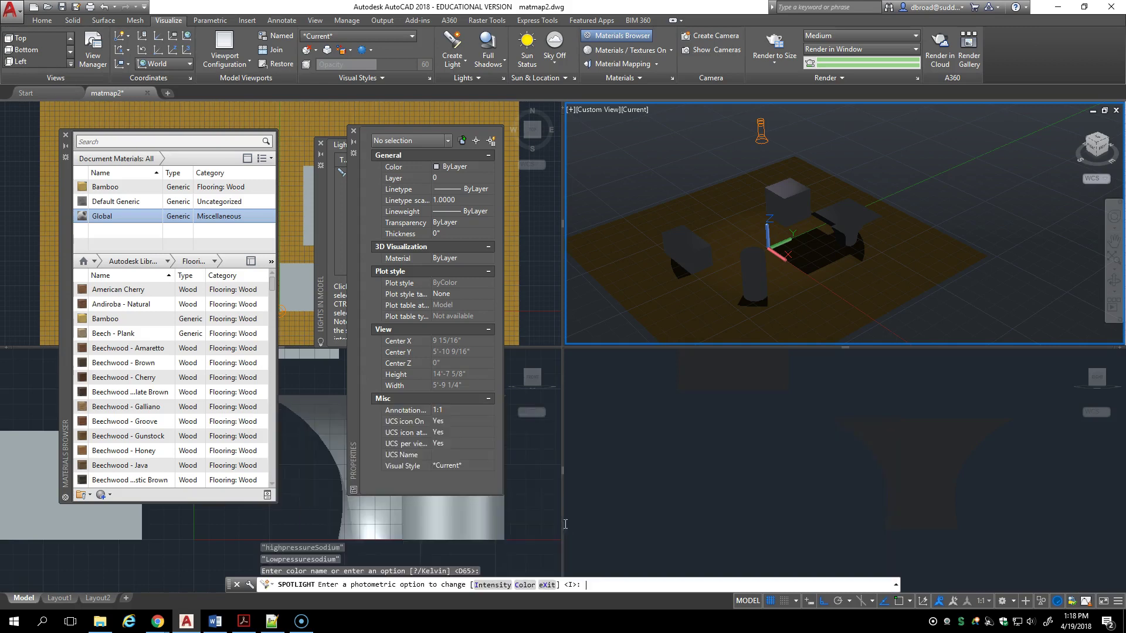
left_click(547, 584)
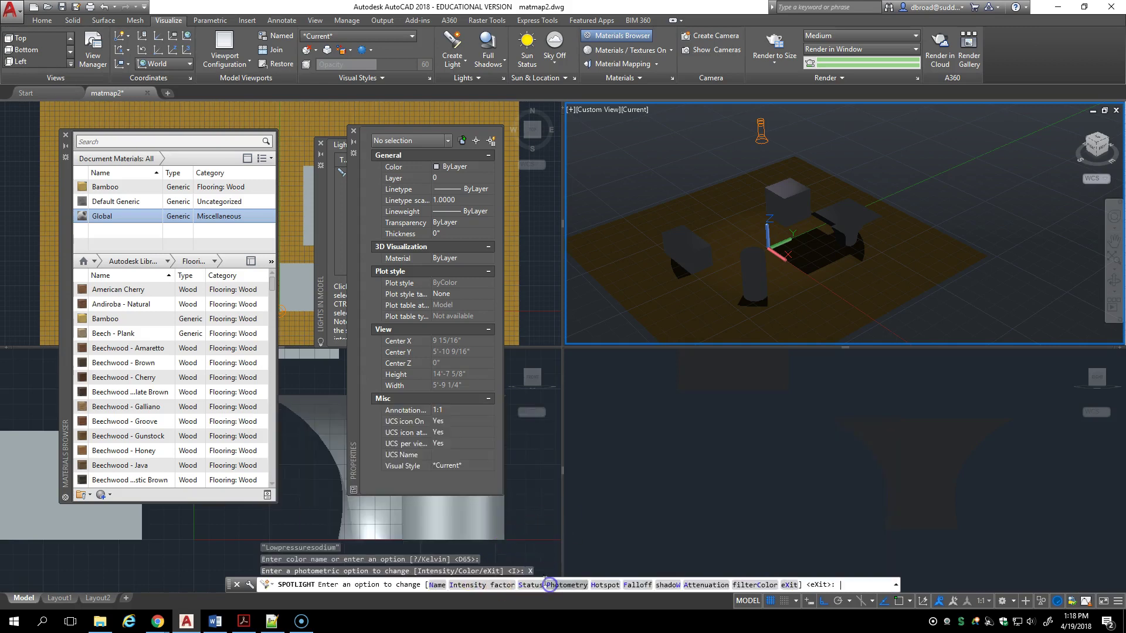
Accept the default hotspot angle and the 50-degree falloff angle.
left_click(597, 584)
left_click(469, 584)
left_click(493, 583)
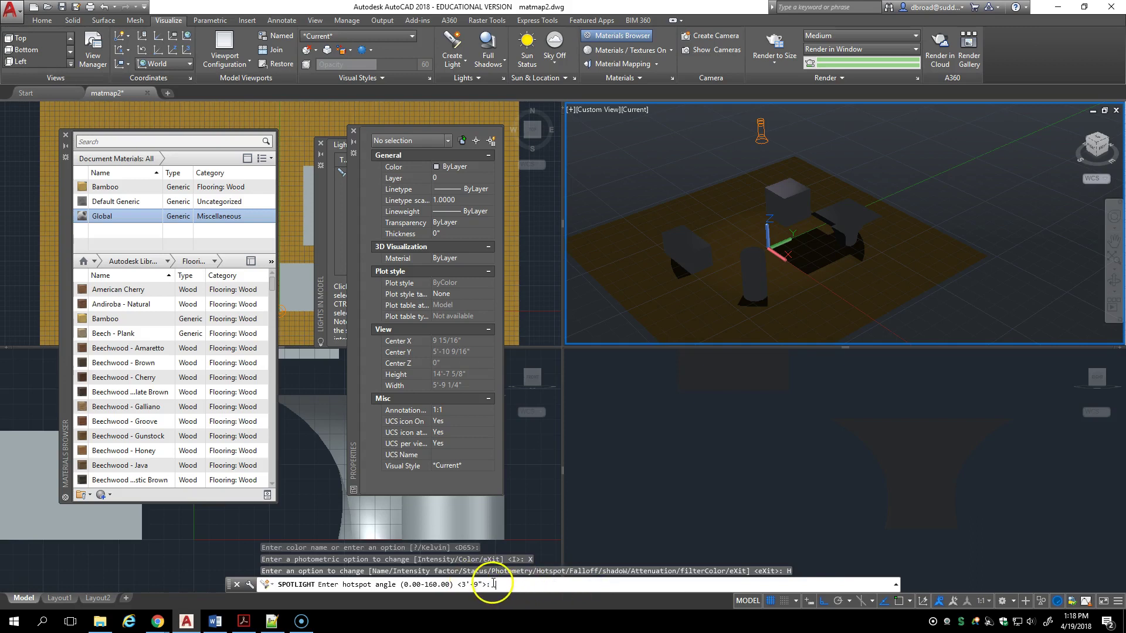
key("Return")
left_click(628, 584)
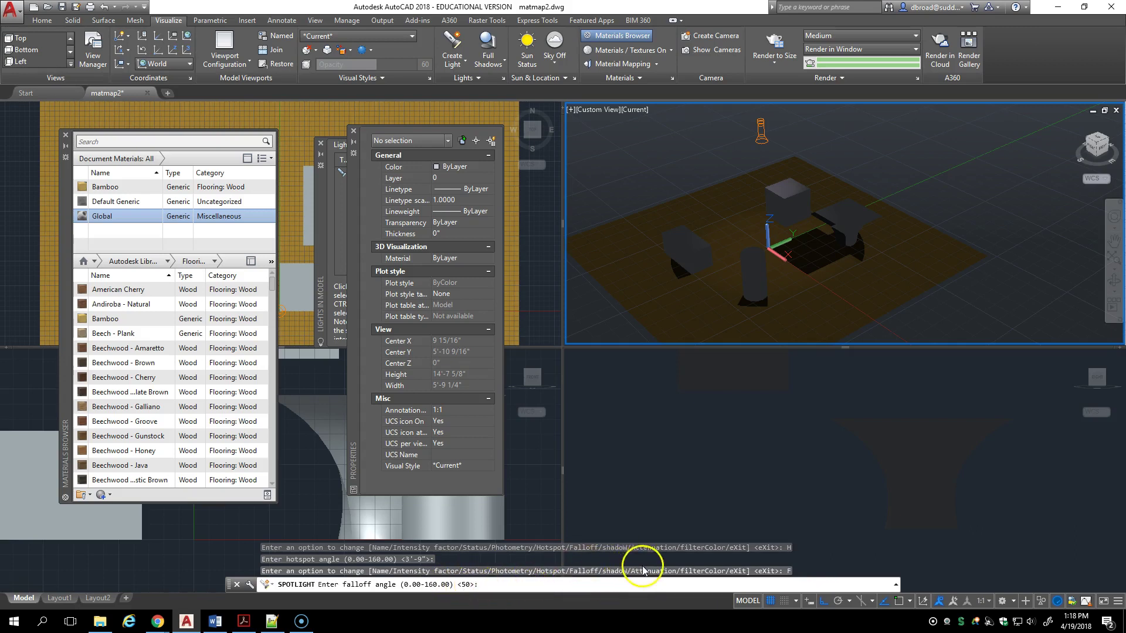
key("Return")
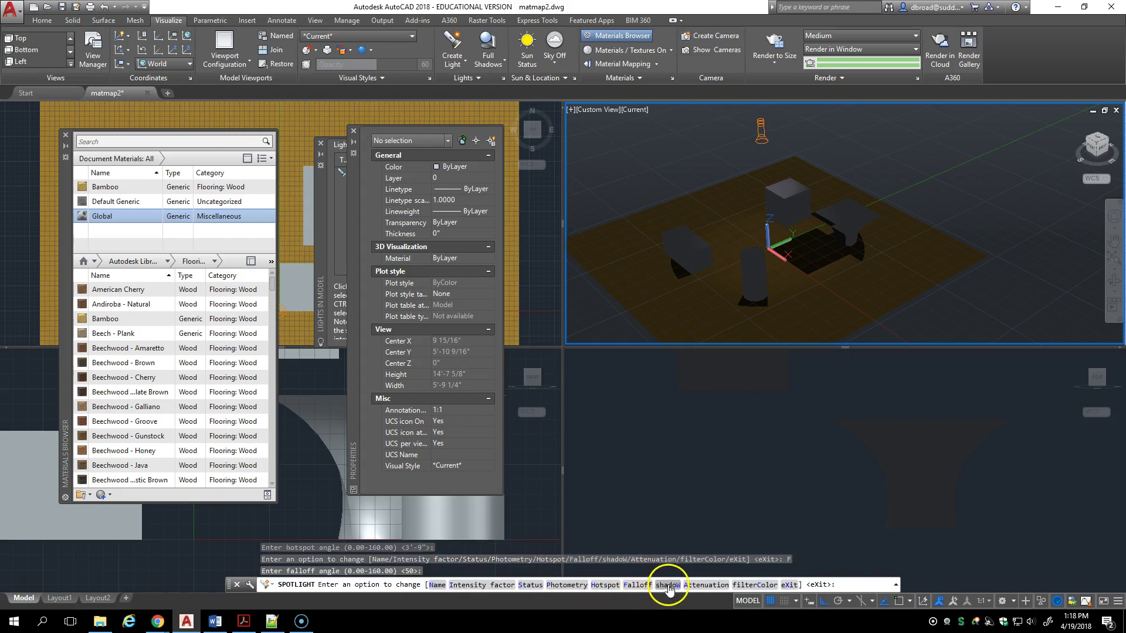
Set shadows to soft sampled, keep default attenuation, and finish the spotlight.
left_click(676, 584)
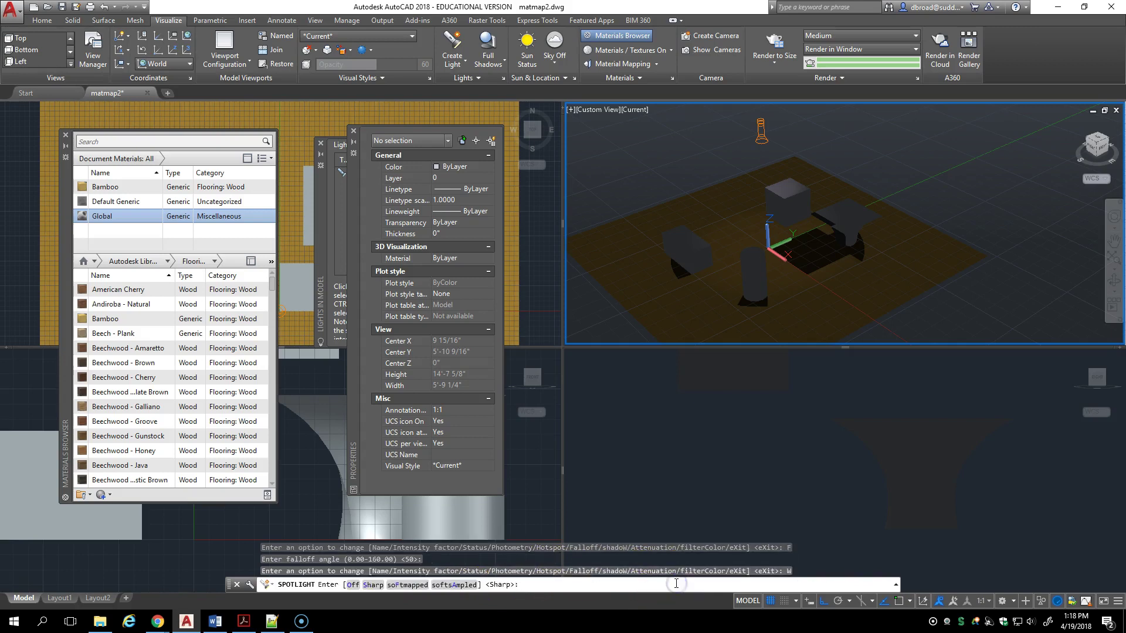
left_click(461, 585)
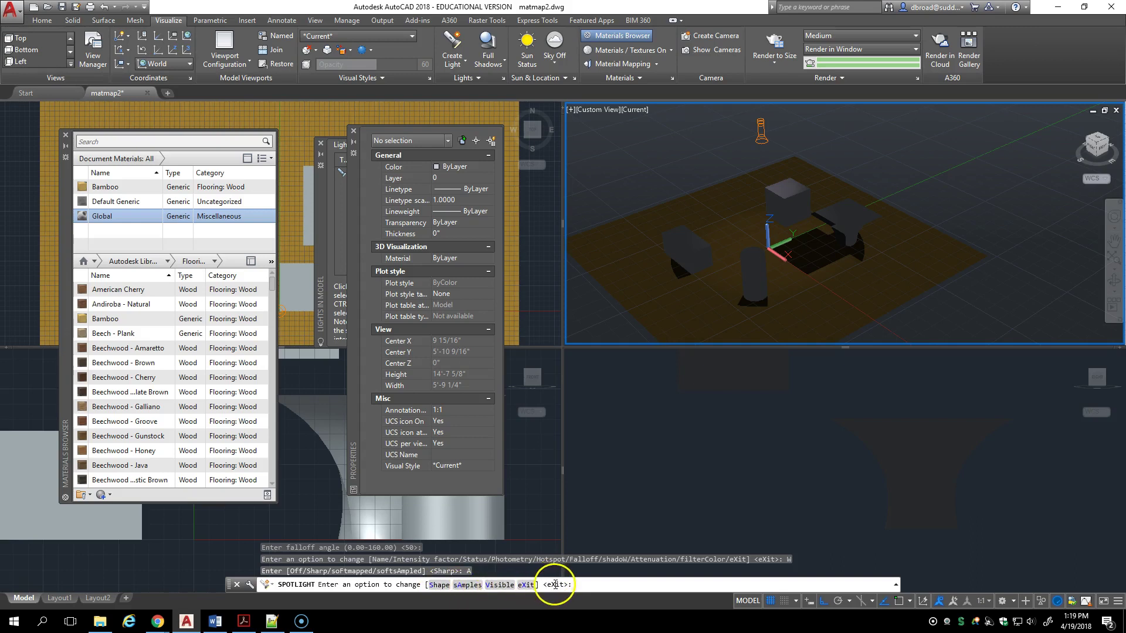
key("Return")
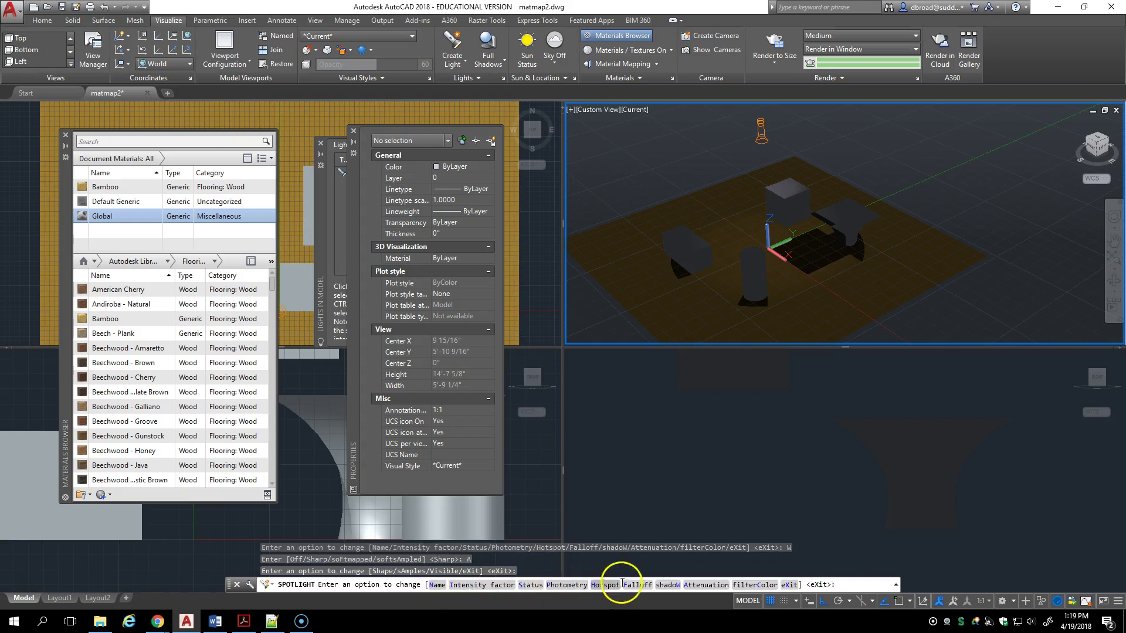
left_click(716, 585)
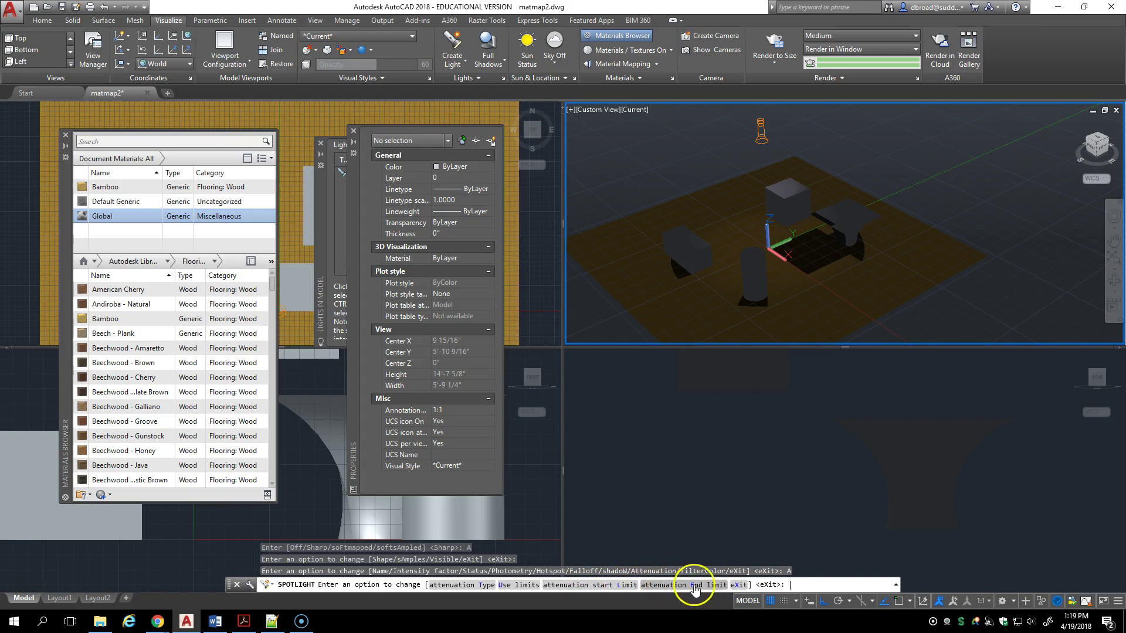
key("Return")
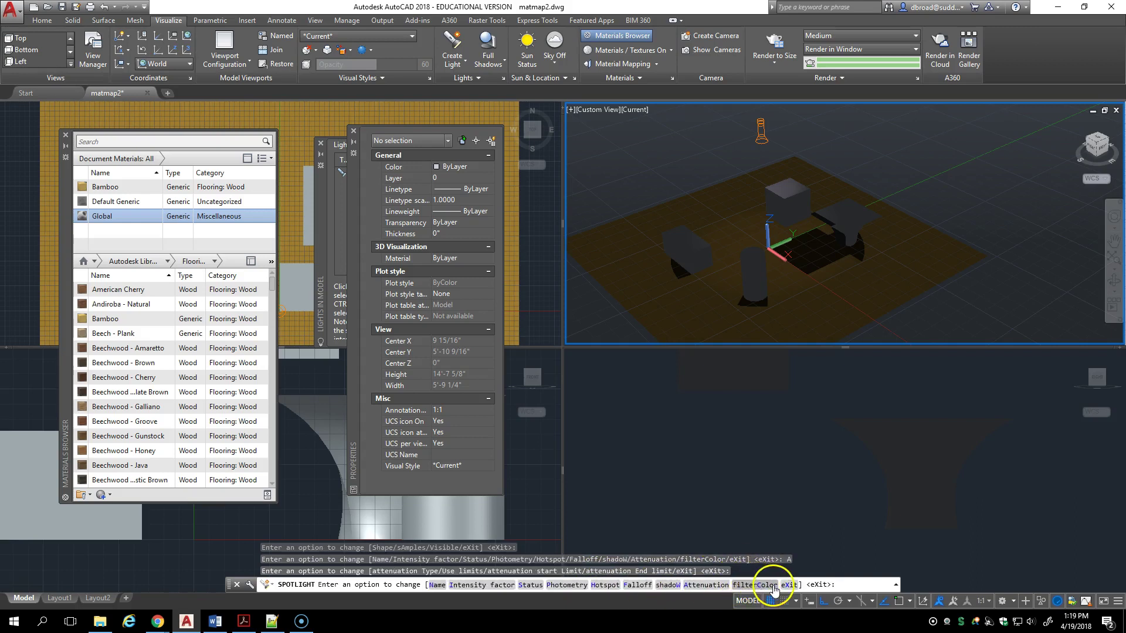
left_click(726, 587)
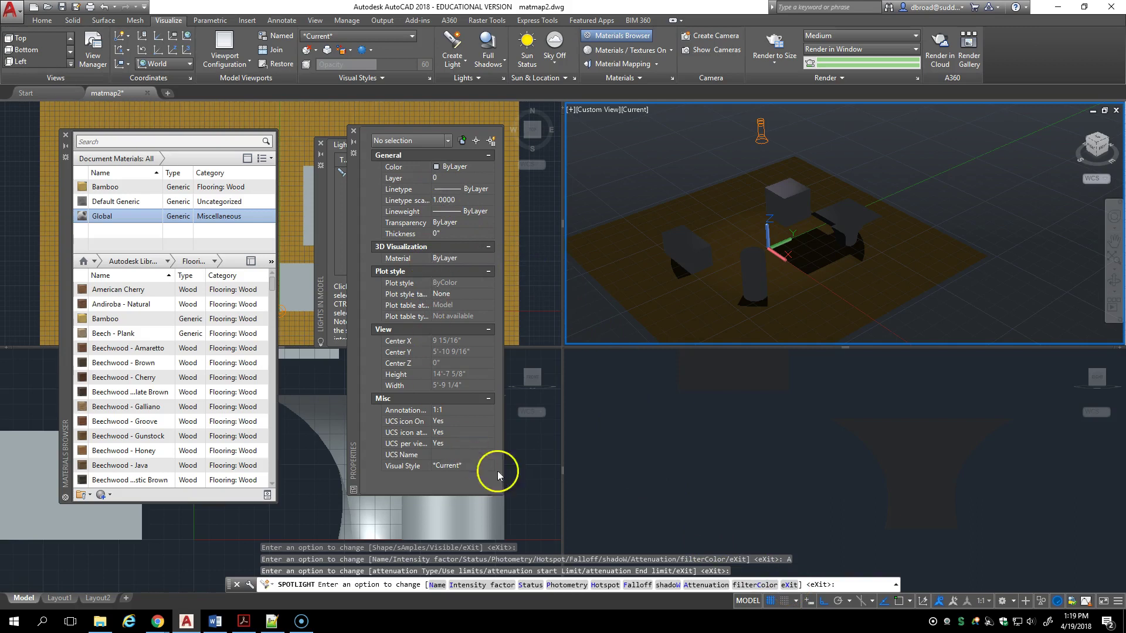
key("Return")
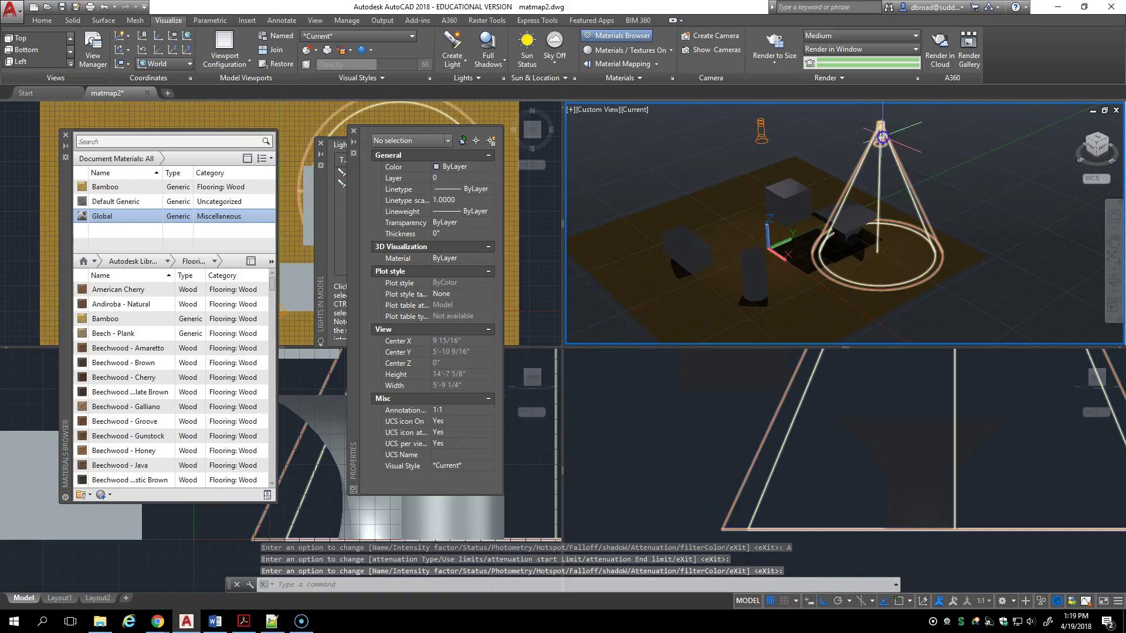
Render the two-spotlight scene, view the result, close it, and restore AutoCAD.
left_click(881, 138)
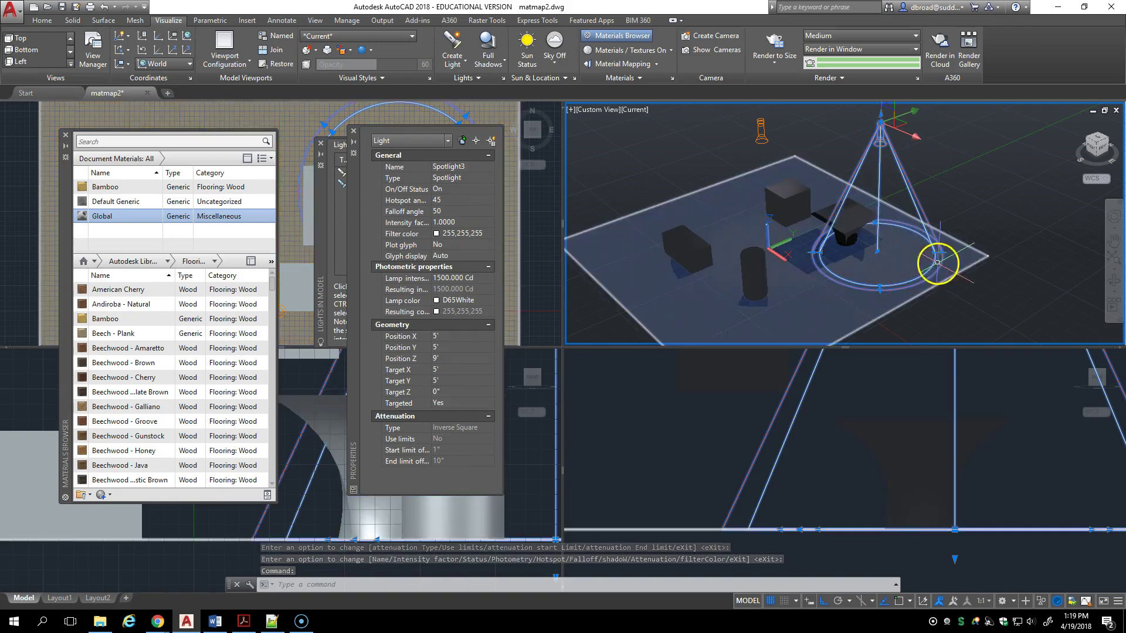
left_click(772, 43)
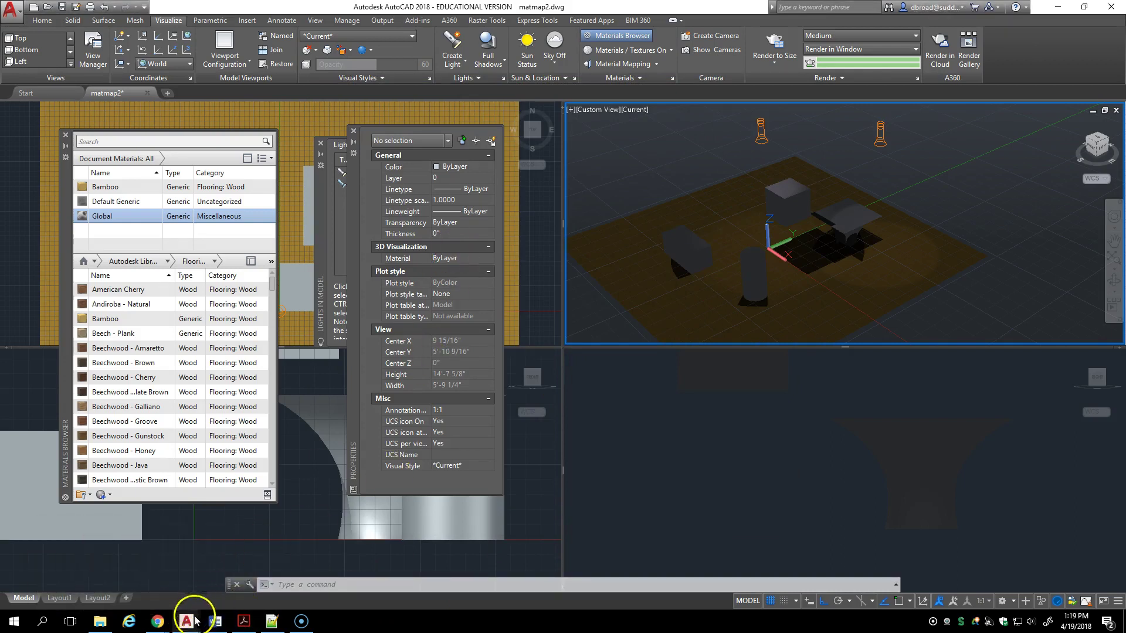
mouse_move(197, 611)
left_click(249, 570)
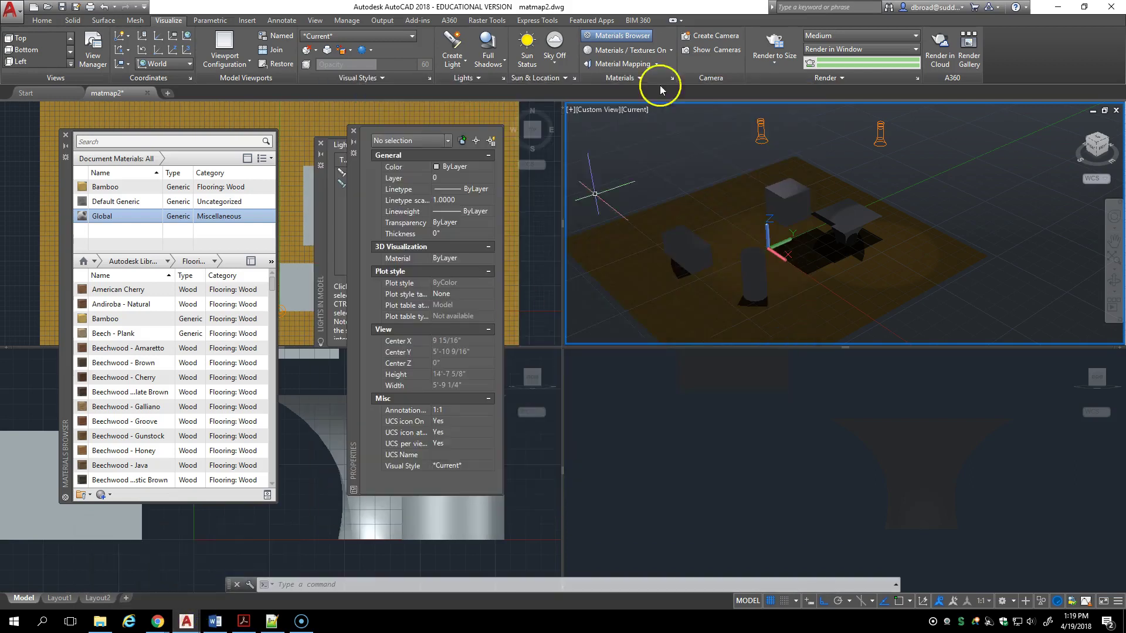
left_click(1057, 7)
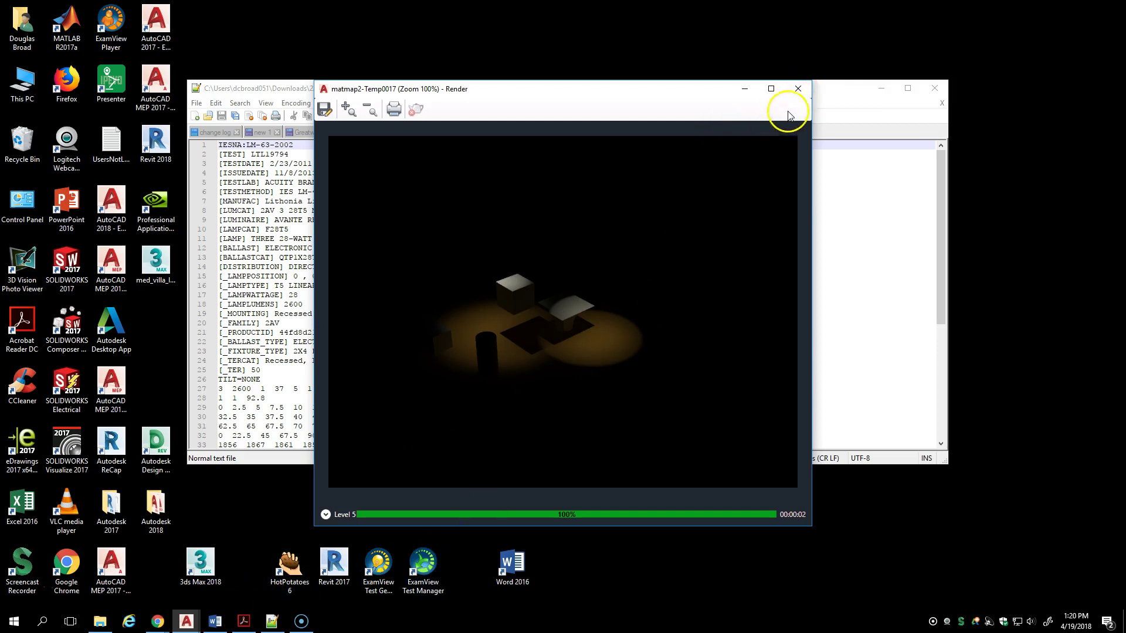
left_click(797, 89)
left_click(186, 621)
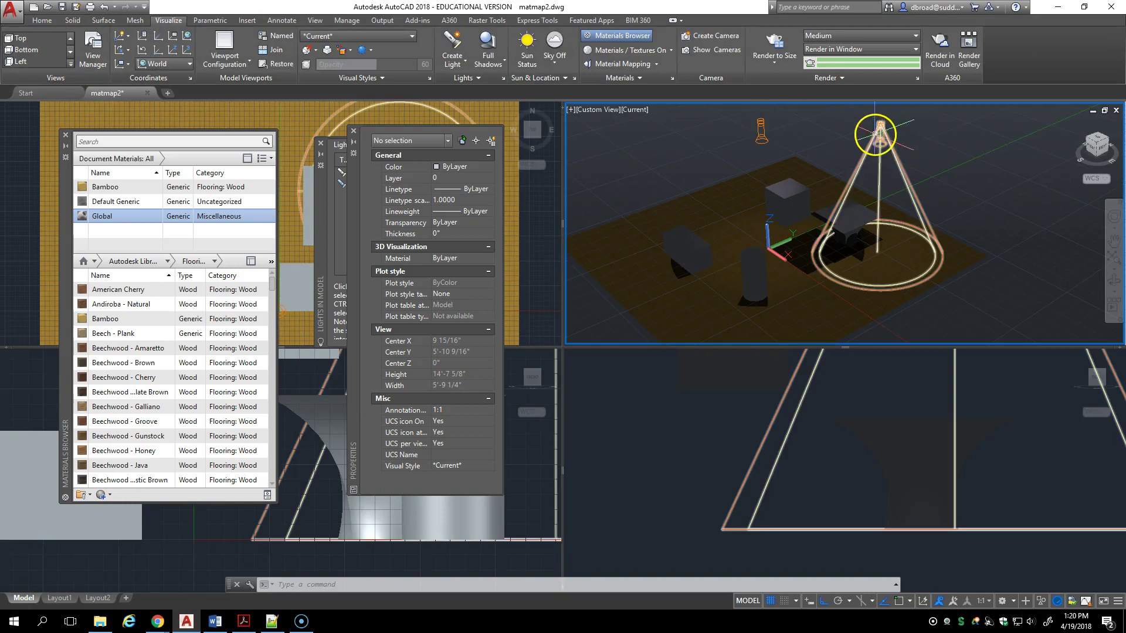
Re-render the scene at Level 5 to check the two lit pools, then close the result.
left_click(874, 141)
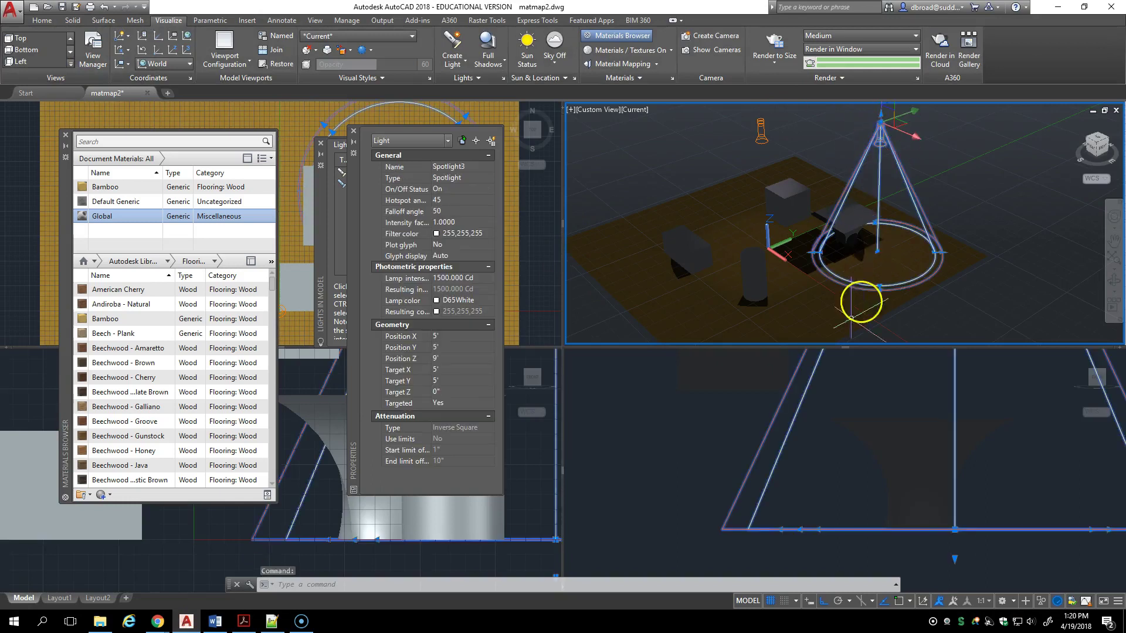
key("Escape")
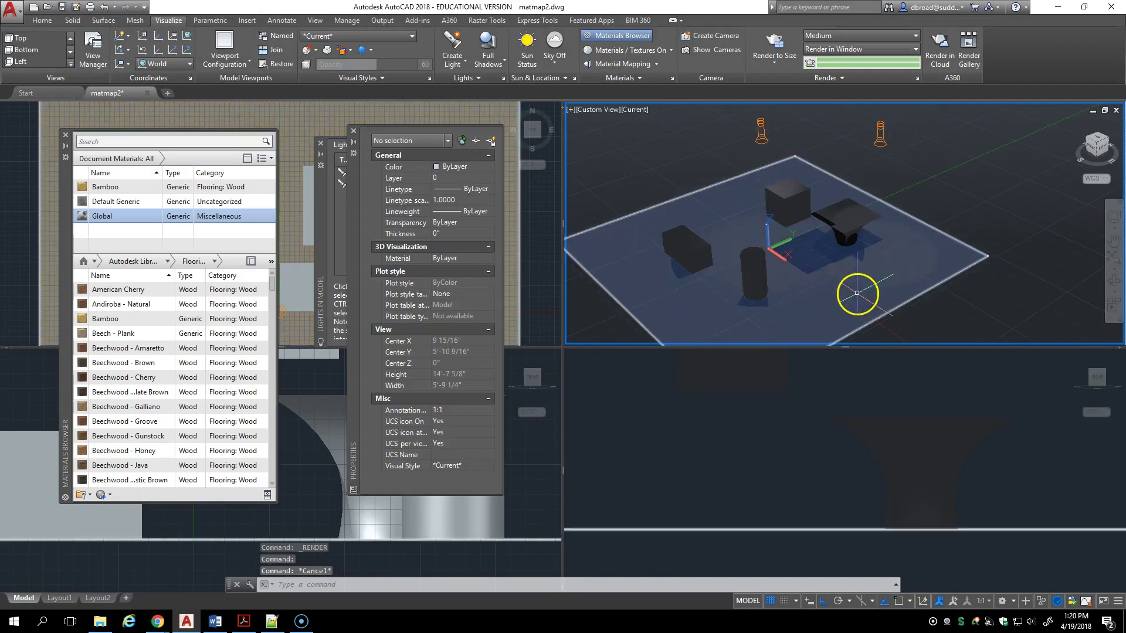
left_click(775, 41)
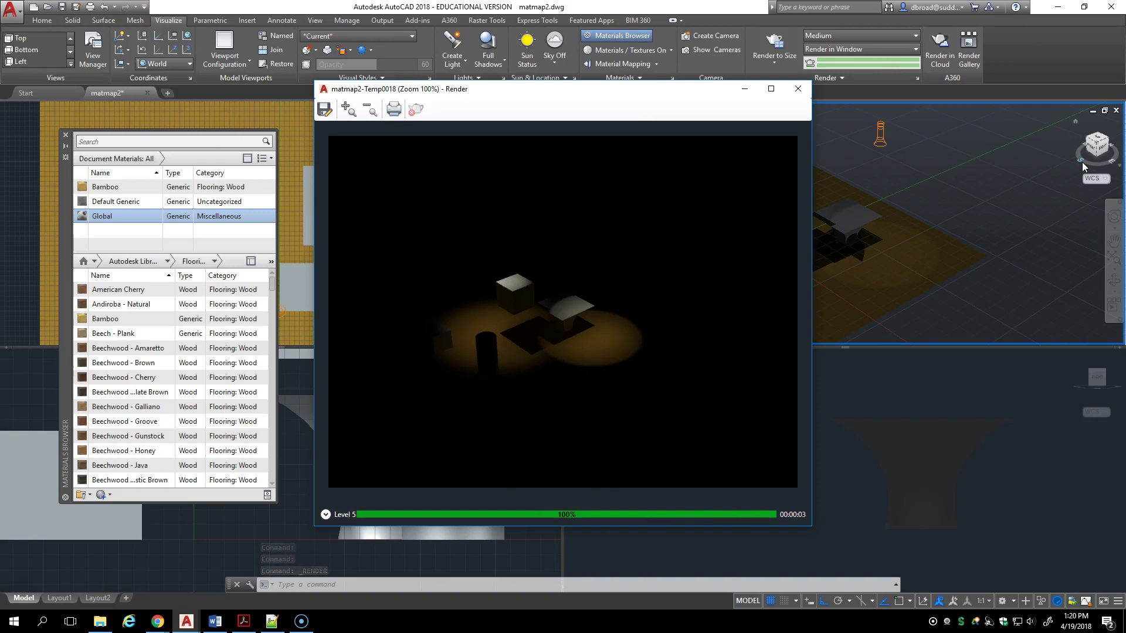
left_click(798, 89)
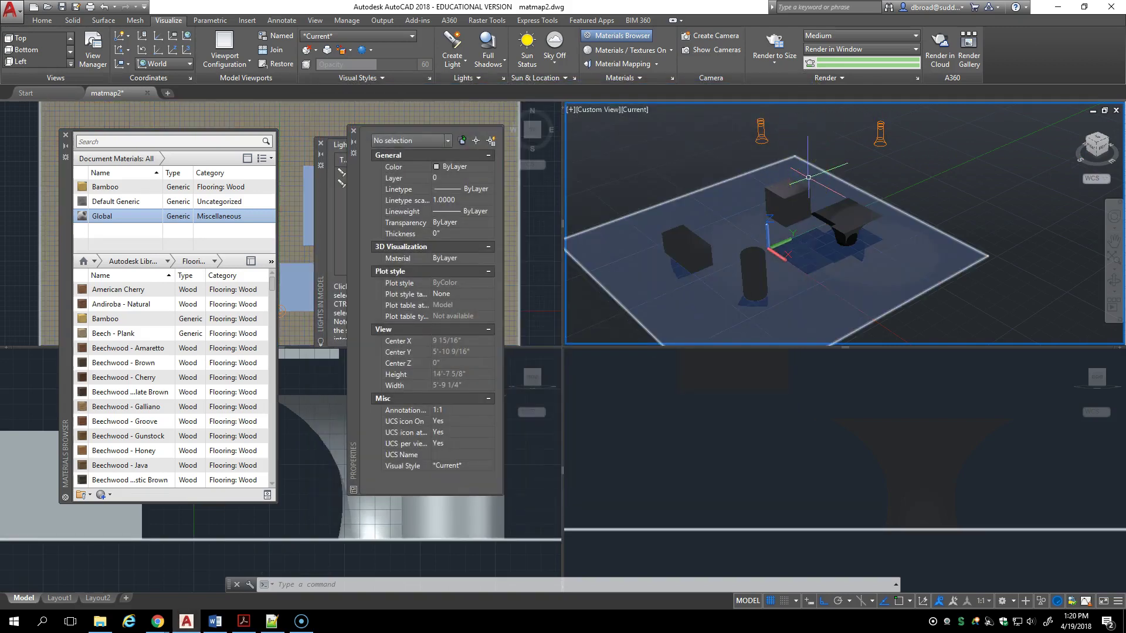
Rotate Spotlight2 so its beam tilts onto the boxes, with Ortho off, then render the view.
left_click(761, 119)
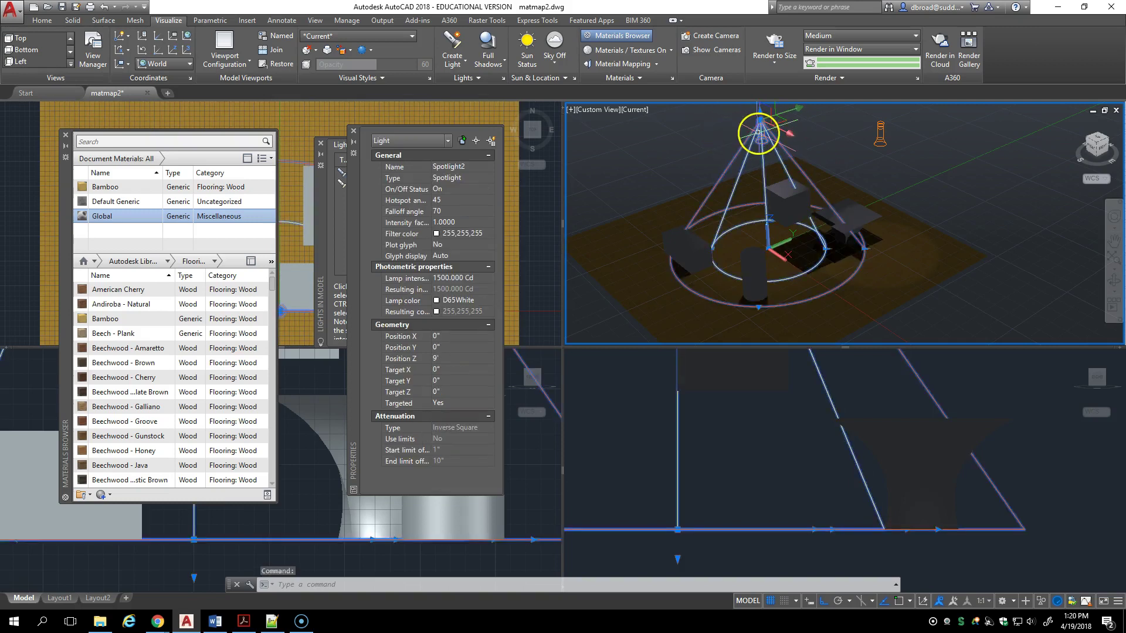
right_click(759, 134)
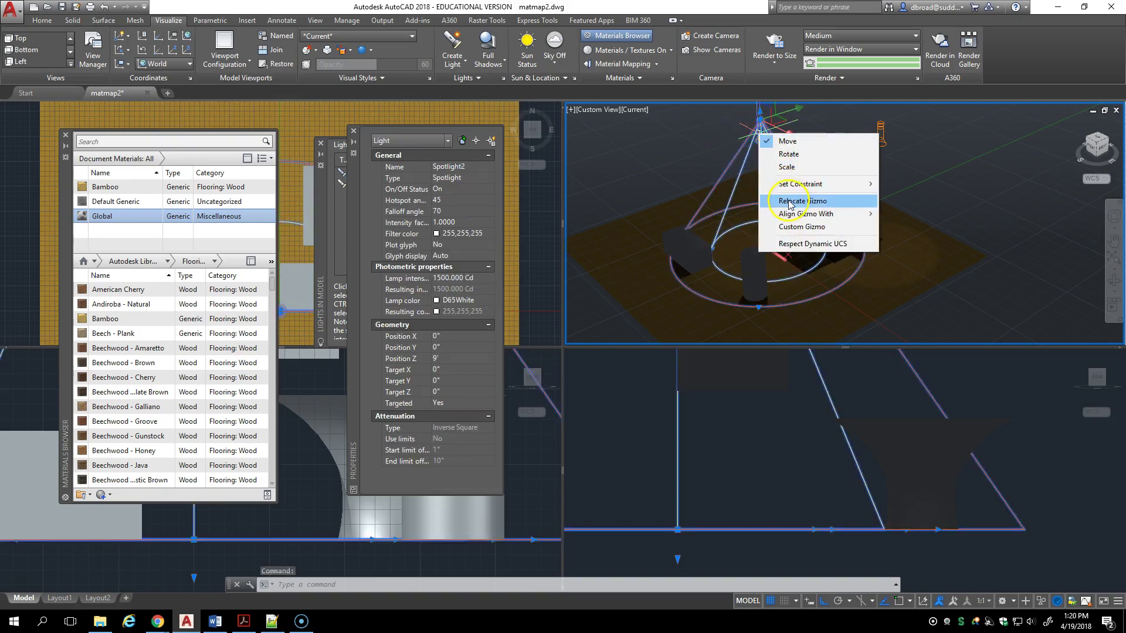
left_click(786, 168)
left_click(789, 154)
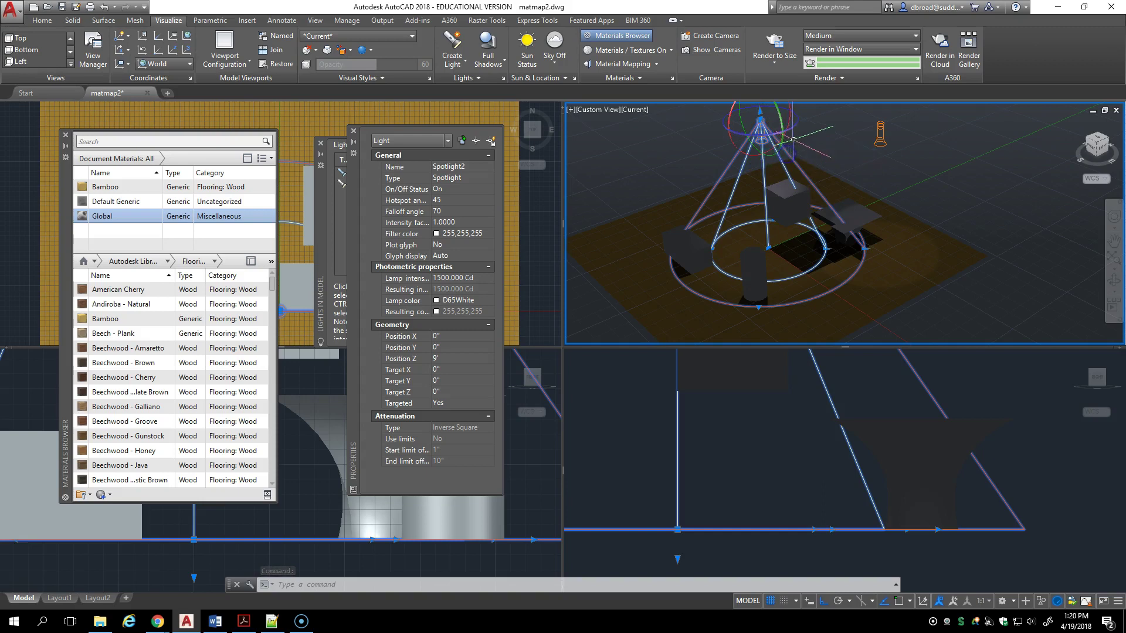
left_click(732, 136)
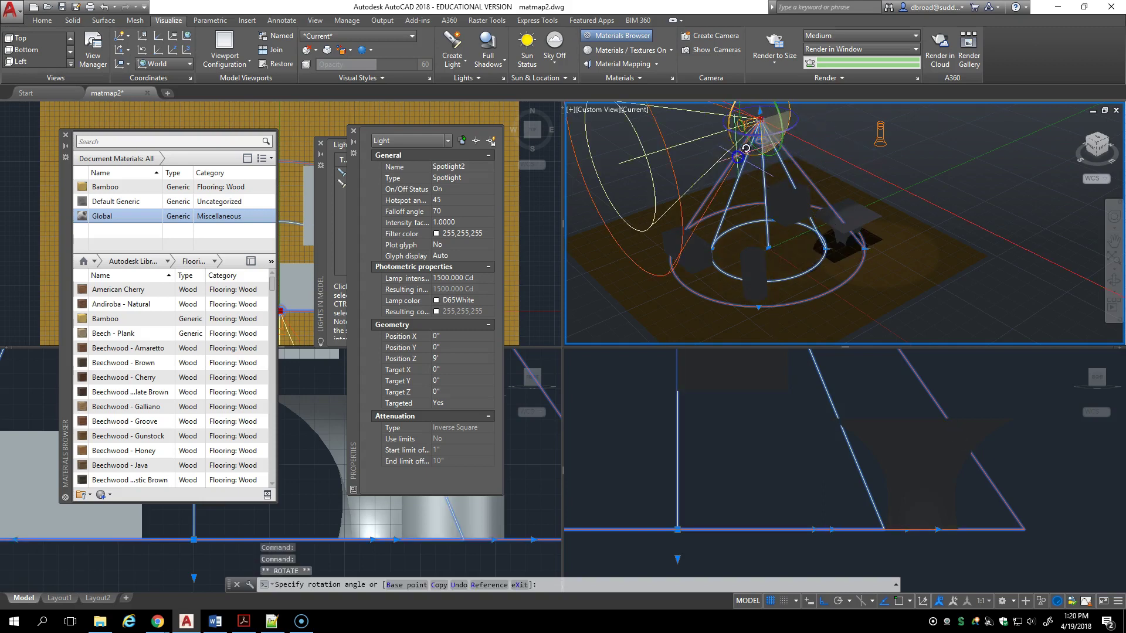
key("F8")
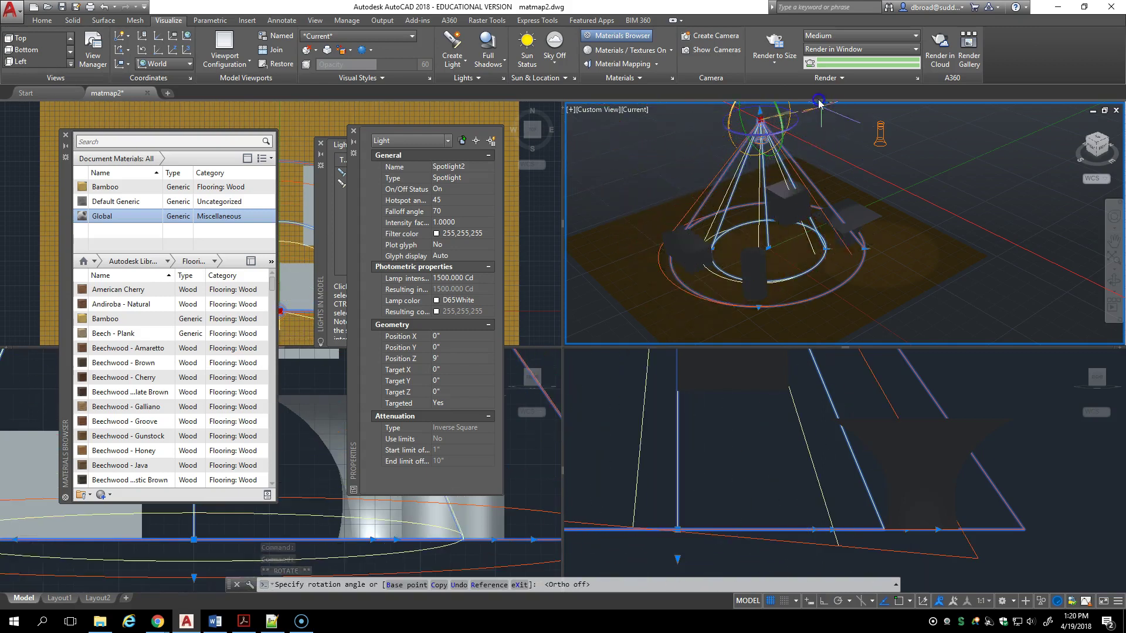
middle_click_drag(809, 111, 779, 172, "shift")
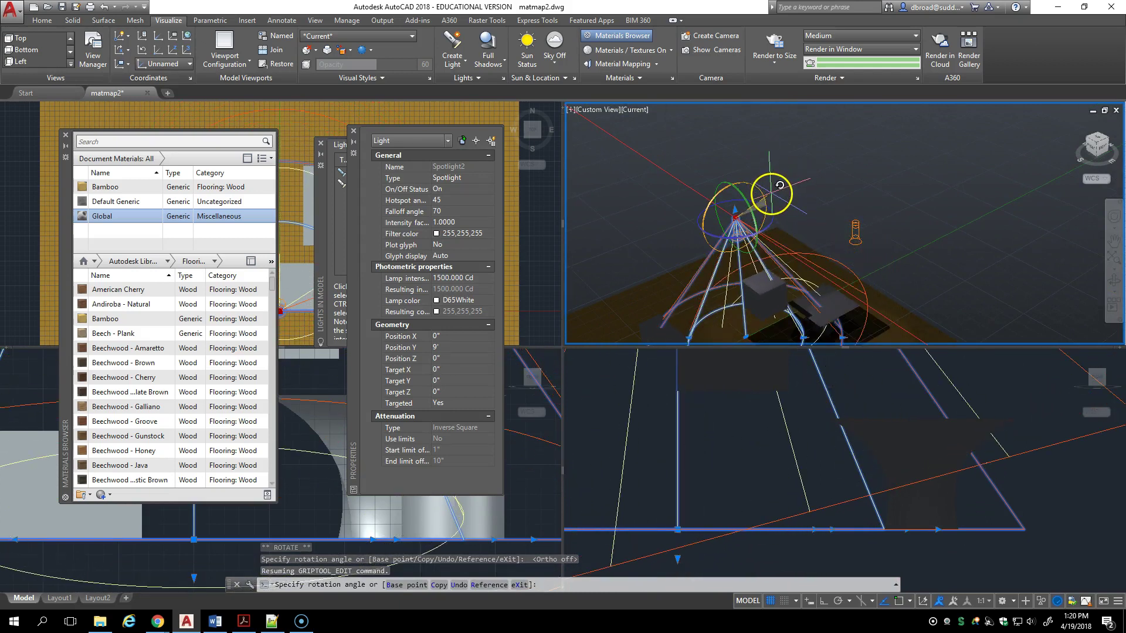
left_click(779, 185)
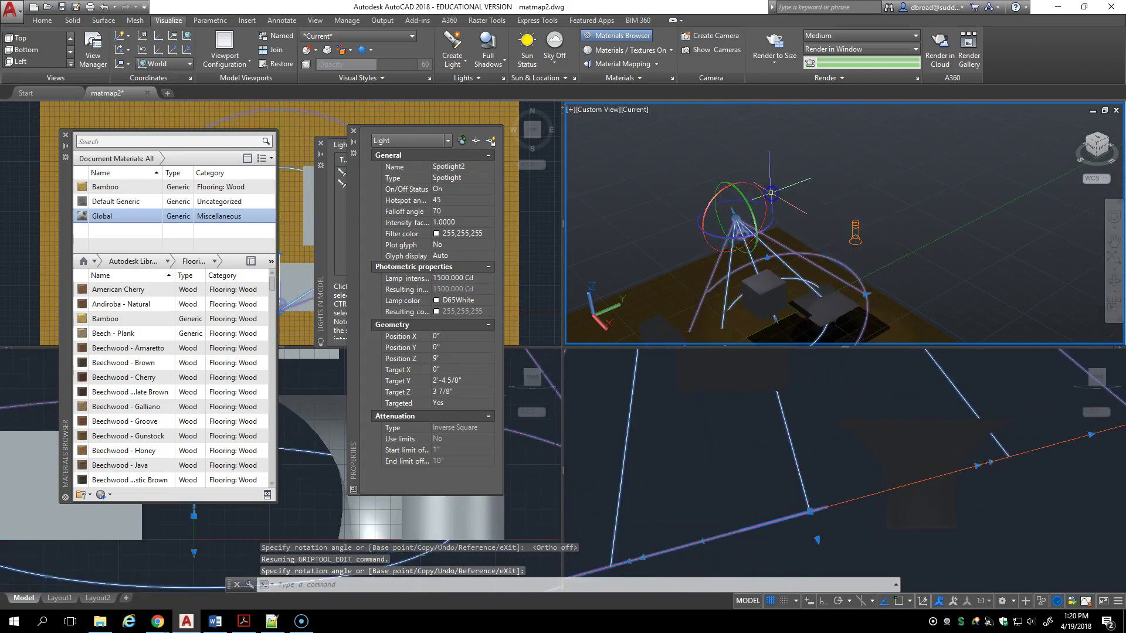
left_click(775, 42)
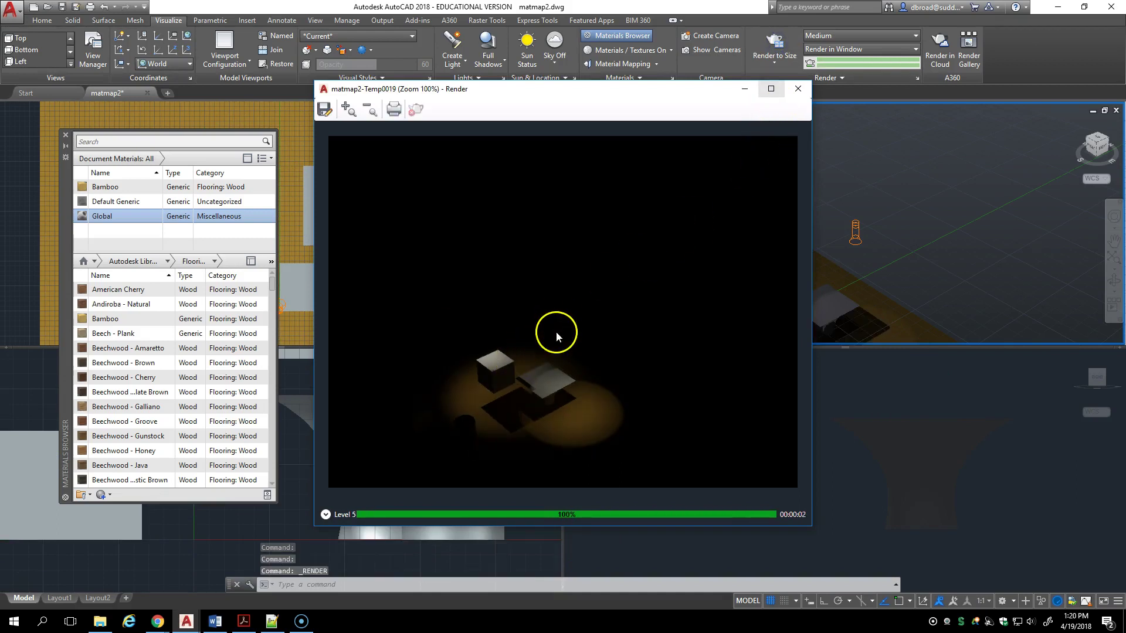
Close the finished render and delete the spotlight.
left_click(802, 93)
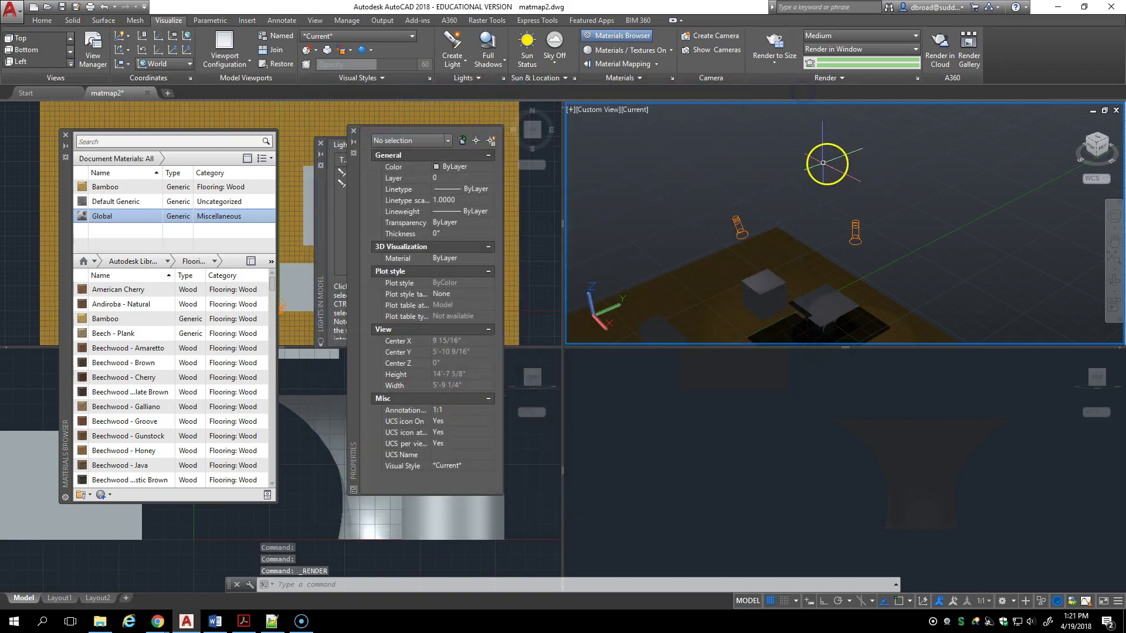
left_click(851, 226)
key("Delete")
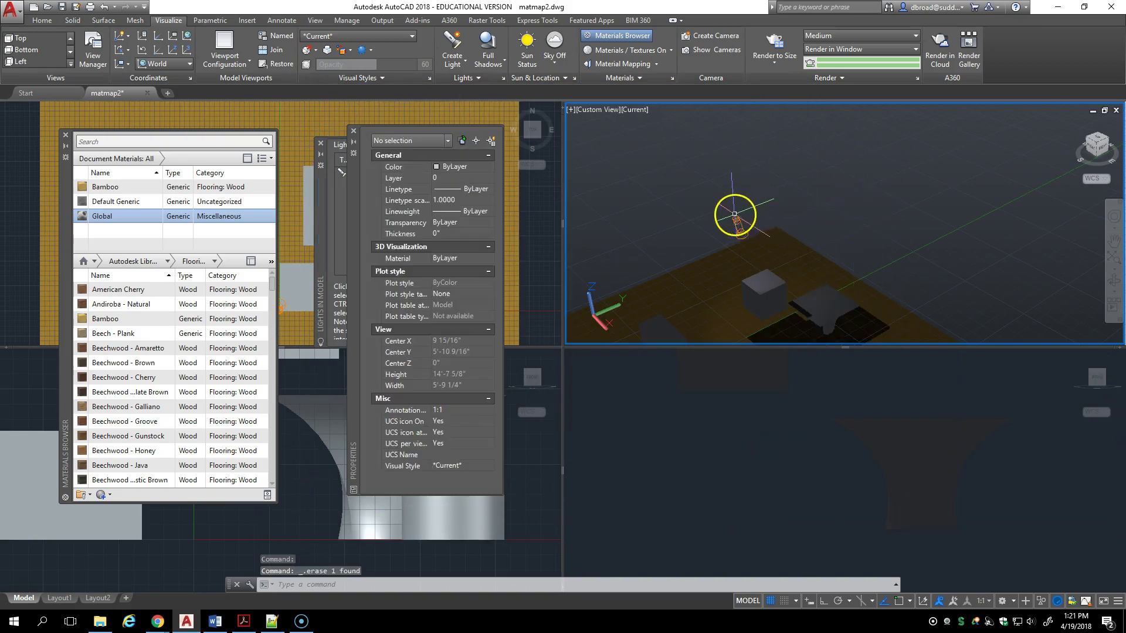
With the whole floor in view, start placing a Weblight from the light types list.
scroll(737, 217, "down", 5)
middle_click_drag(774, 188, 792, 153, "shift")
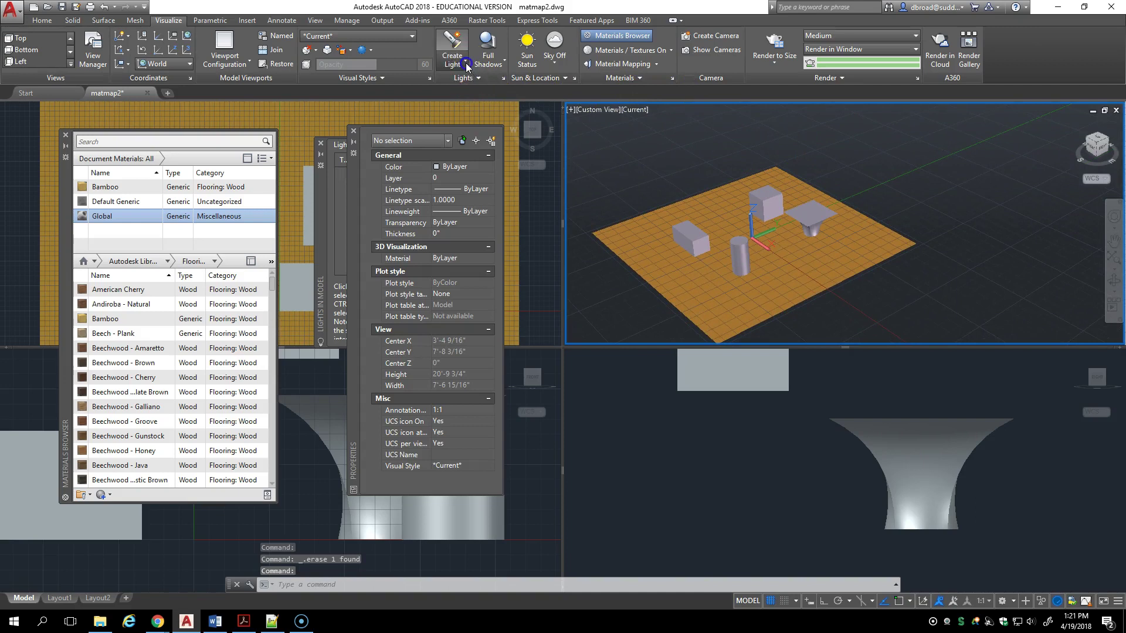
left_click(462, 61)
left_click(448, 155)
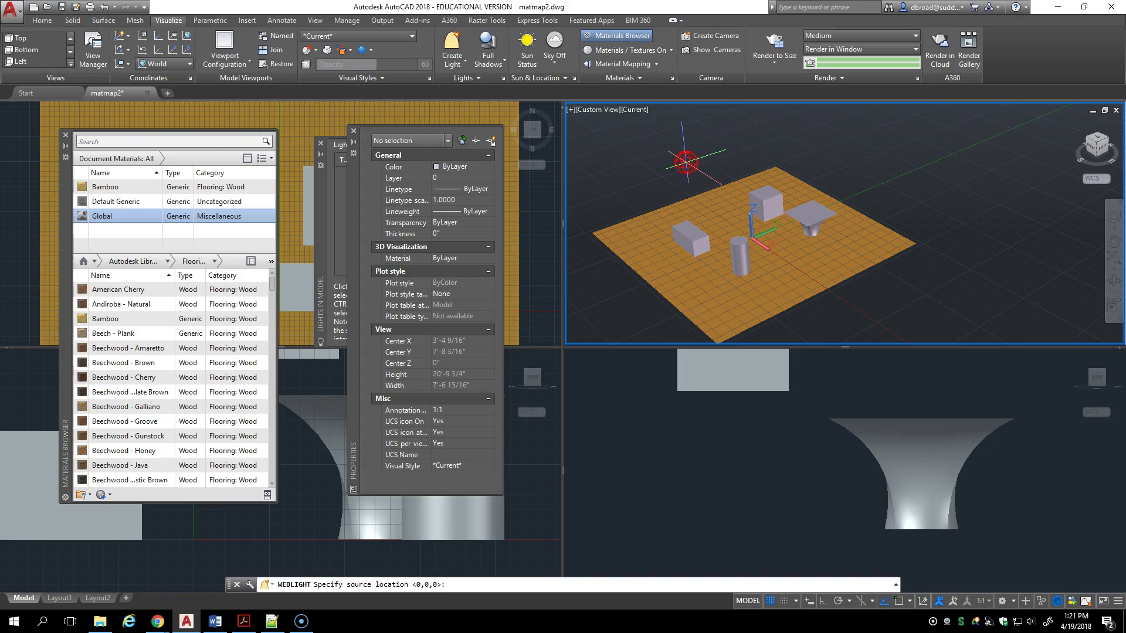
Set the web light's source at 0,0,108 and its target at the origin 0,0,0.
type("0,01")
key("BackSpace")
key("BackSpace")
type("0,108")
key("Return")
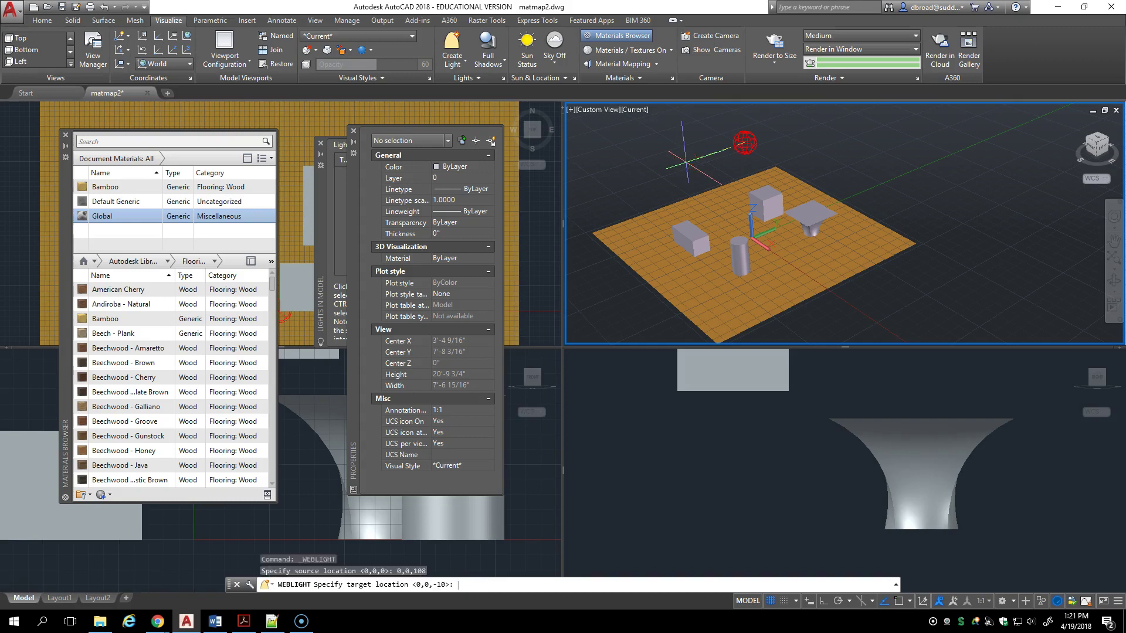
type("0,0,0")
key("Return")
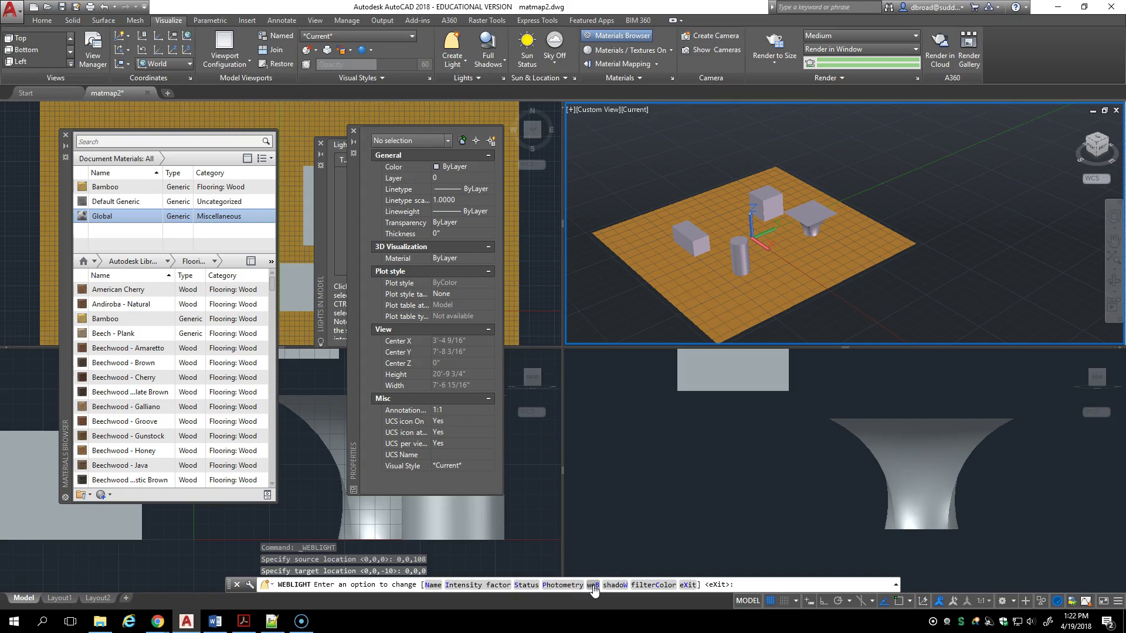
left_click(593, 585)
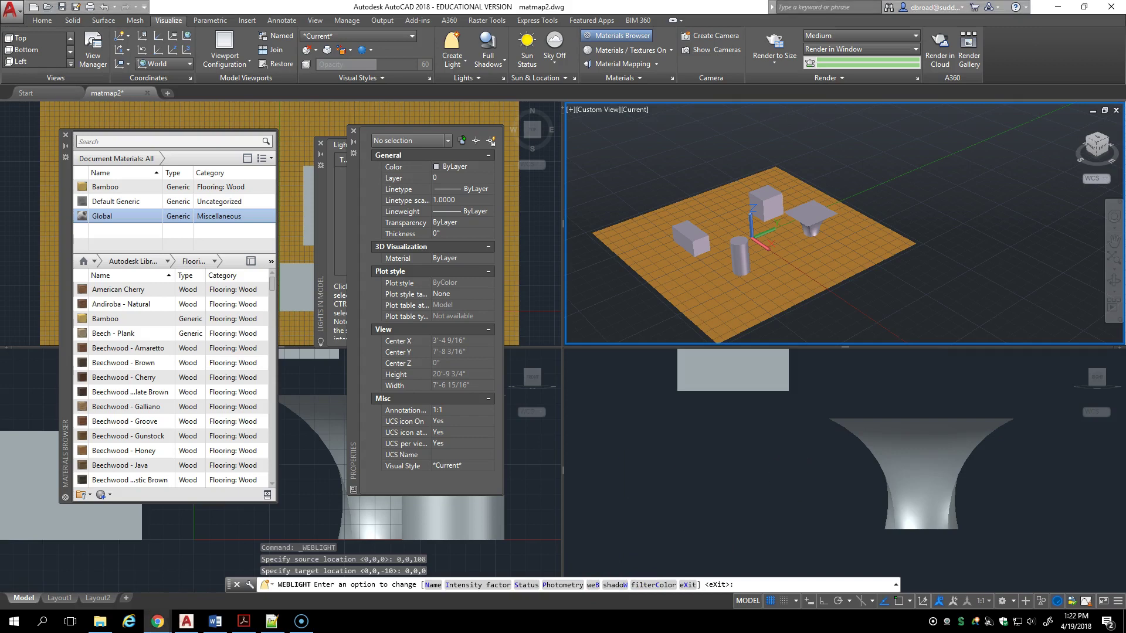
left_click(157, 621)
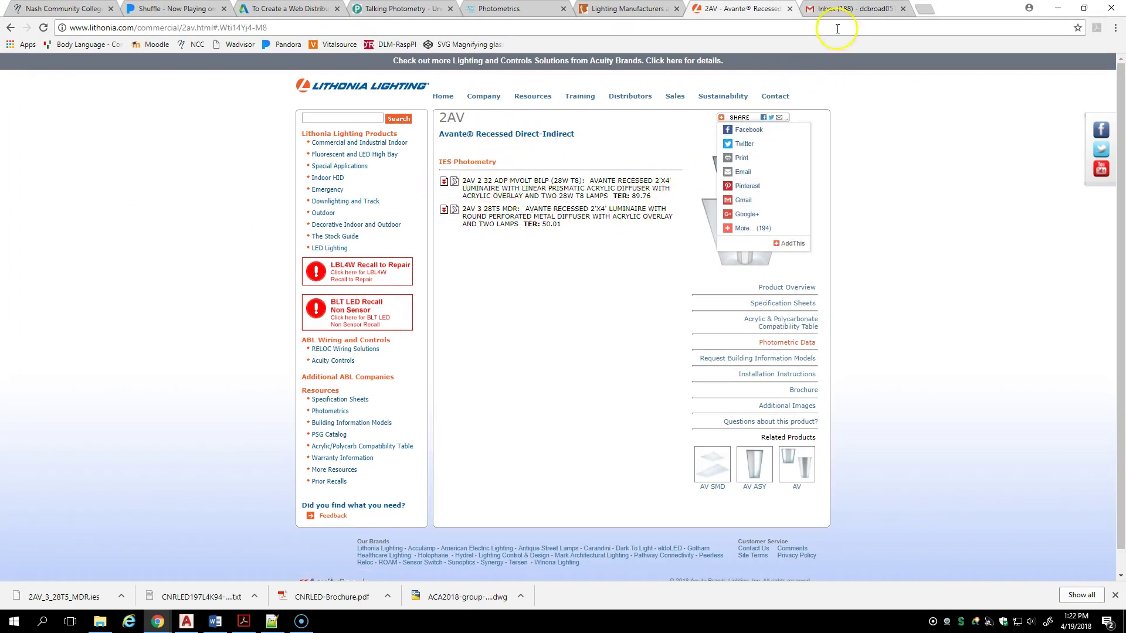
left_click(1084, 8)
key("alt+Tab")
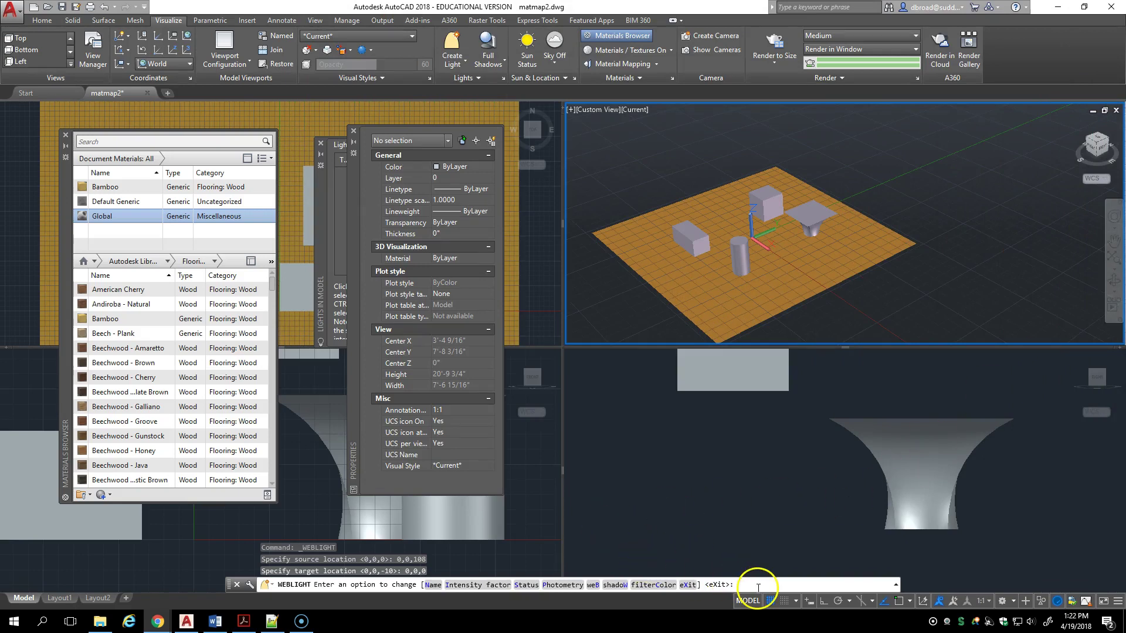
Choose the web light's weB then File options to get the web file prompt.
type("b")
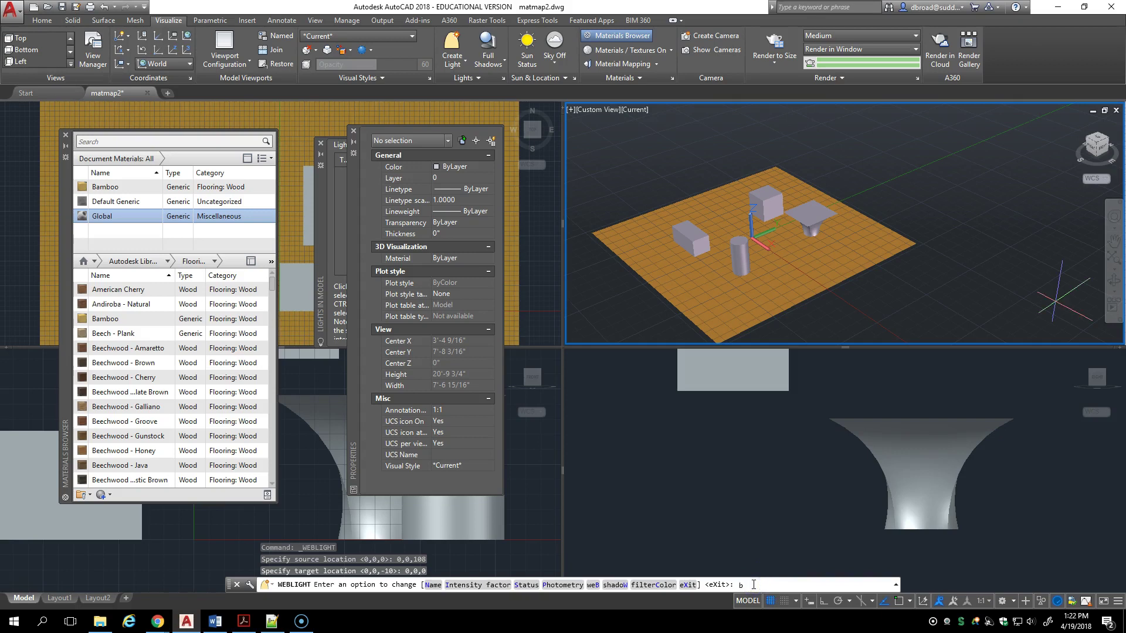
key("Return")
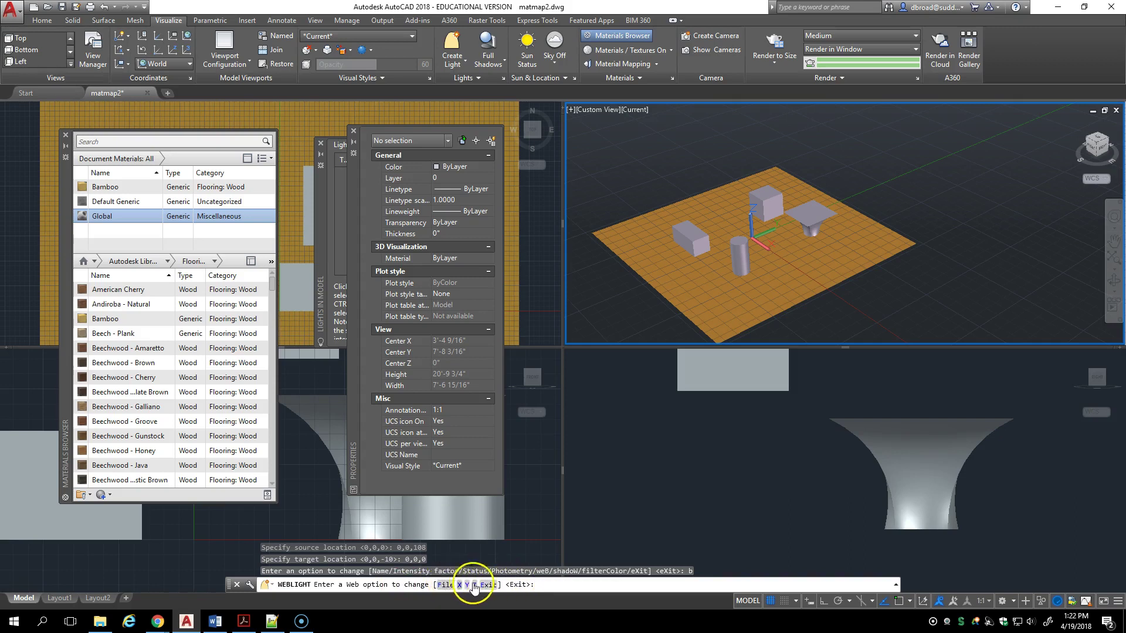
type("f")
key("Return")
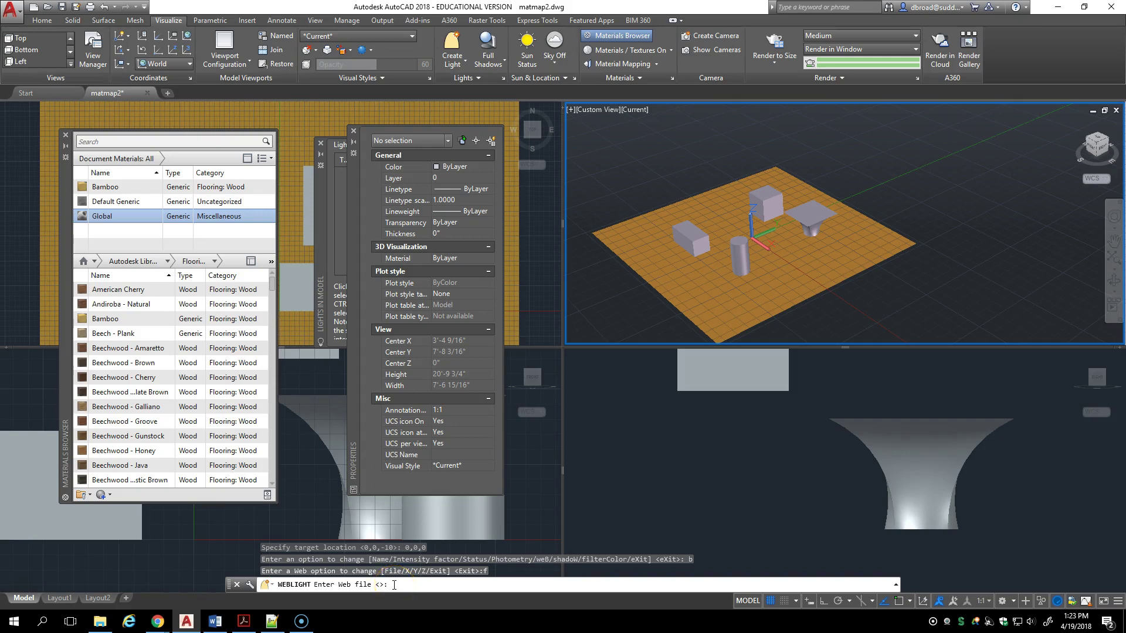
Load 2AV_3_28T5_MDR.ies from Downloads as the web light's photometric file.
left_click(459, 587)
type("~")
key("Return")
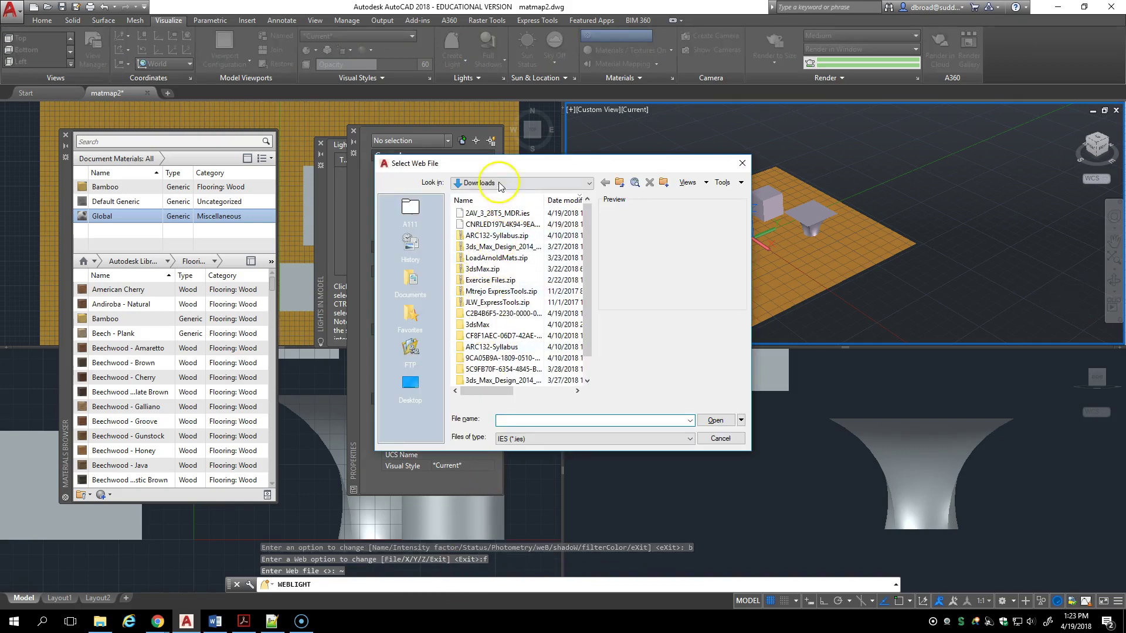
left_click(496, 213)
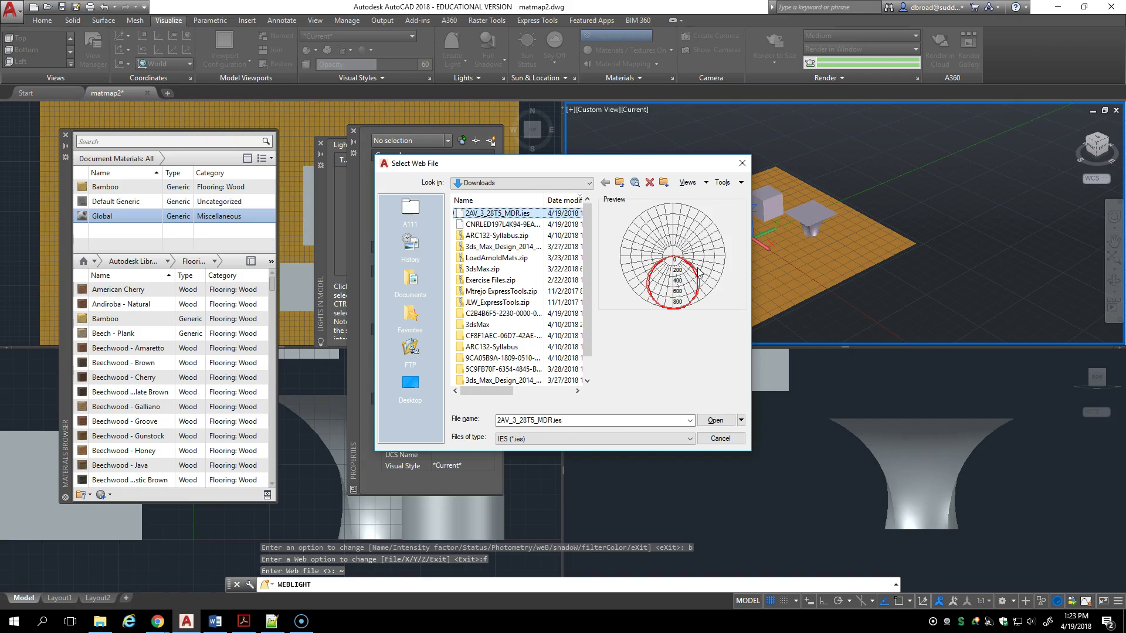
left_click(715, 421)
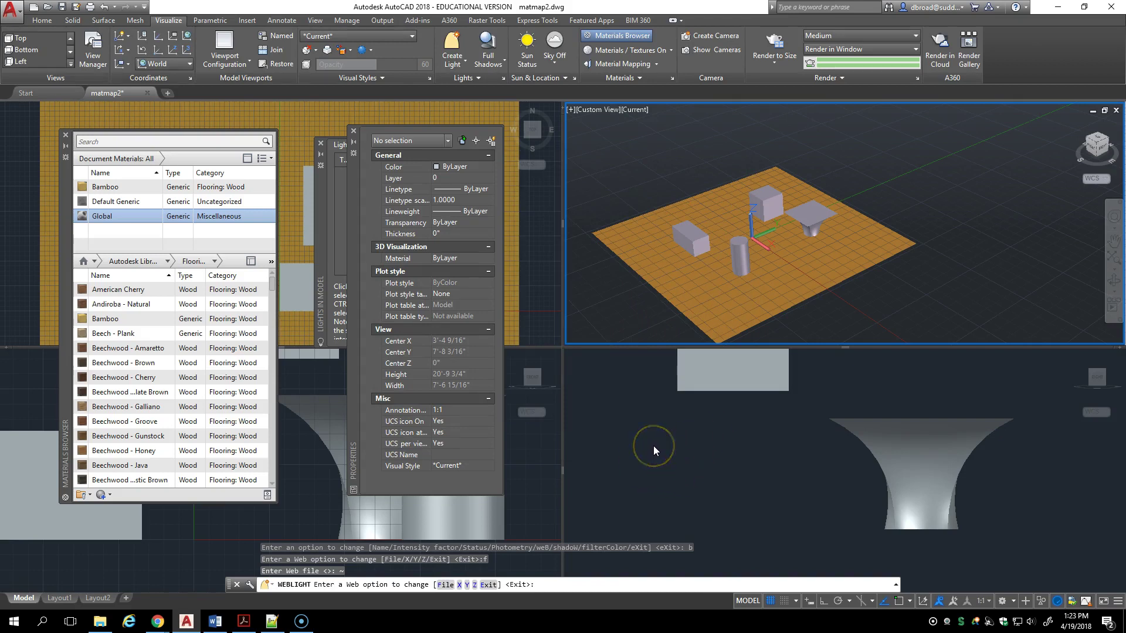
Exit the web options and end the WEBLIGHT command.
key("Return")
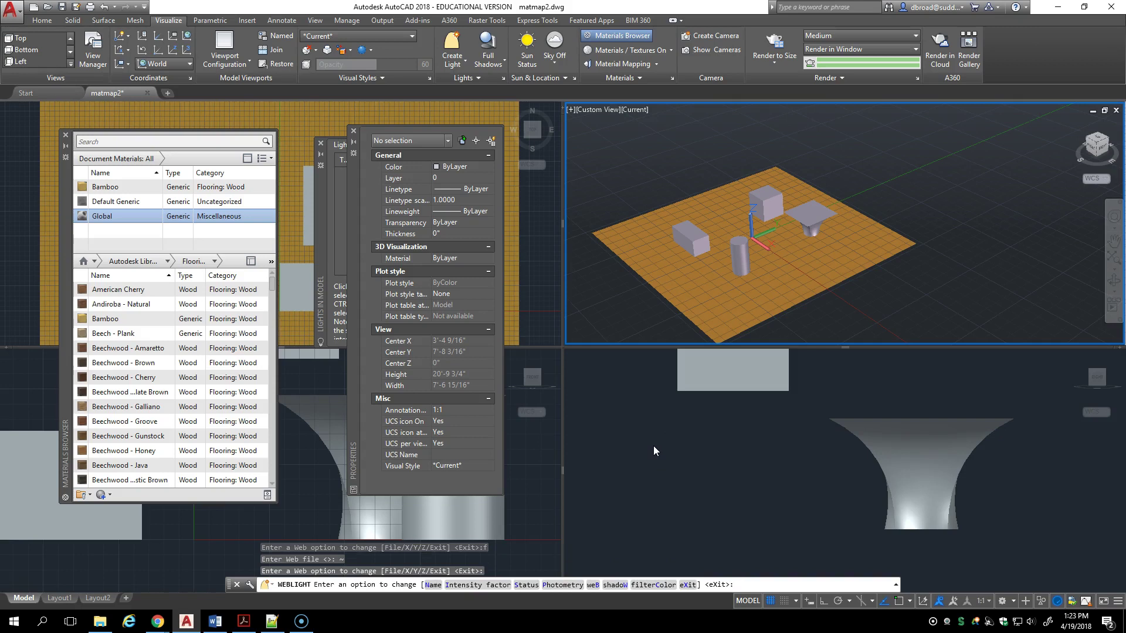
key("Return")
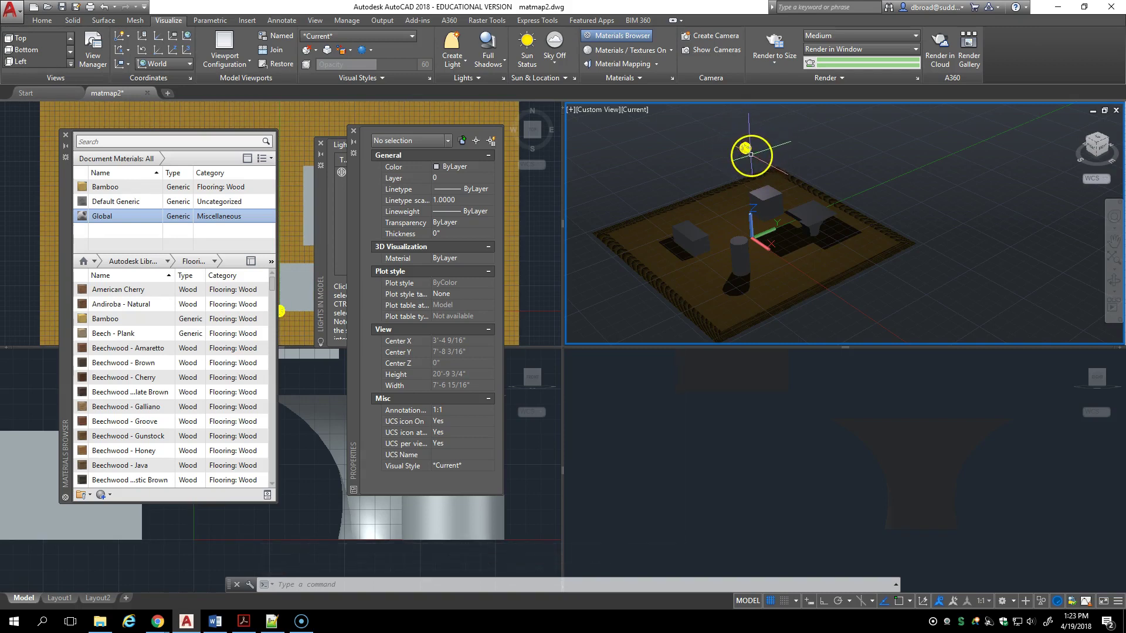
Render the web-lit scene to size, then switch over to the Lithonia product page.
left_click(767, 39)
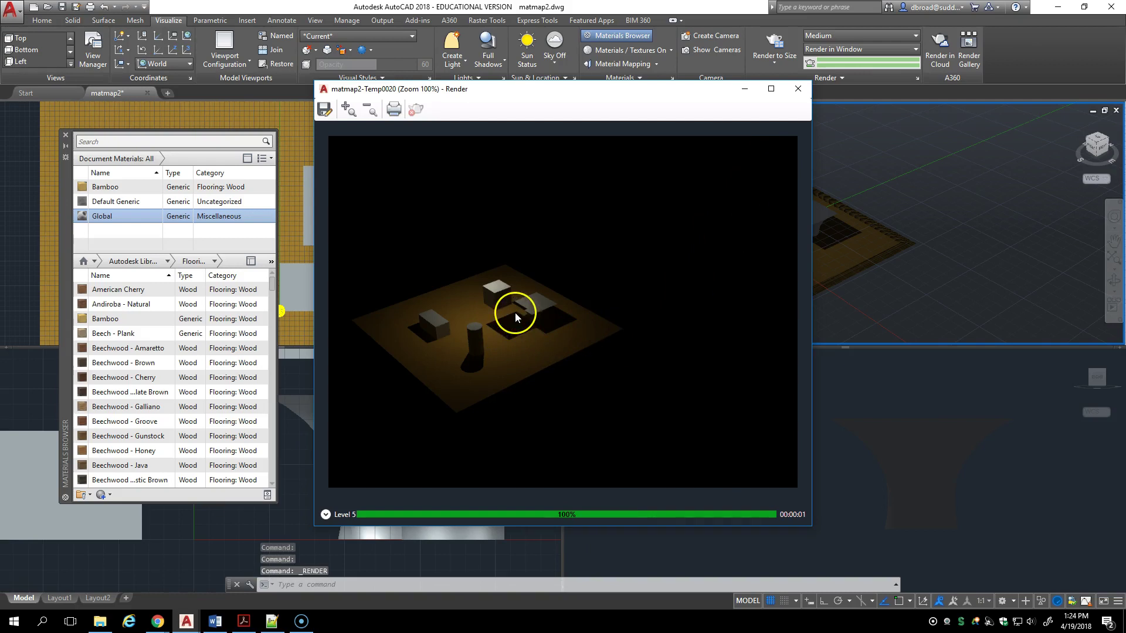
left_click(1076, 215)
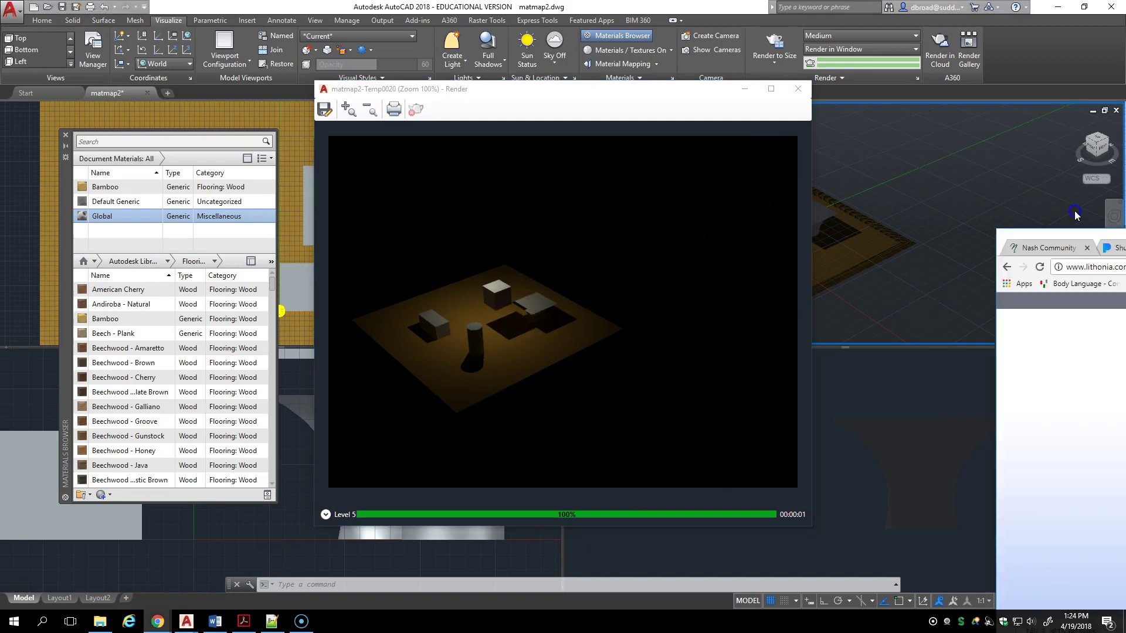
key("alt+Tab")
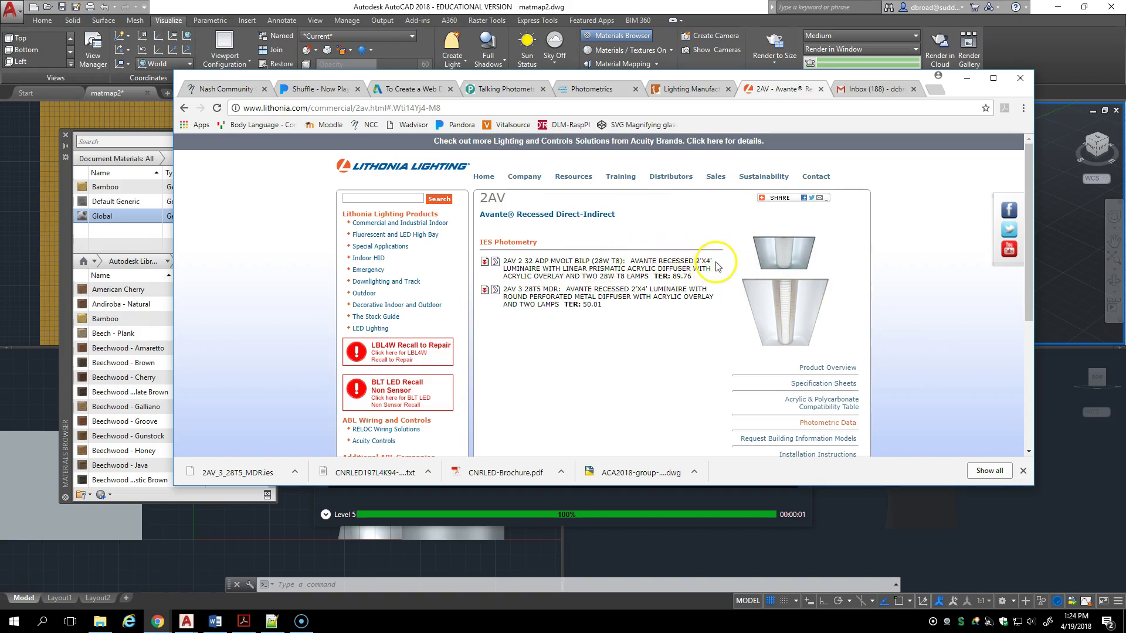
mouse_move(780, 198)
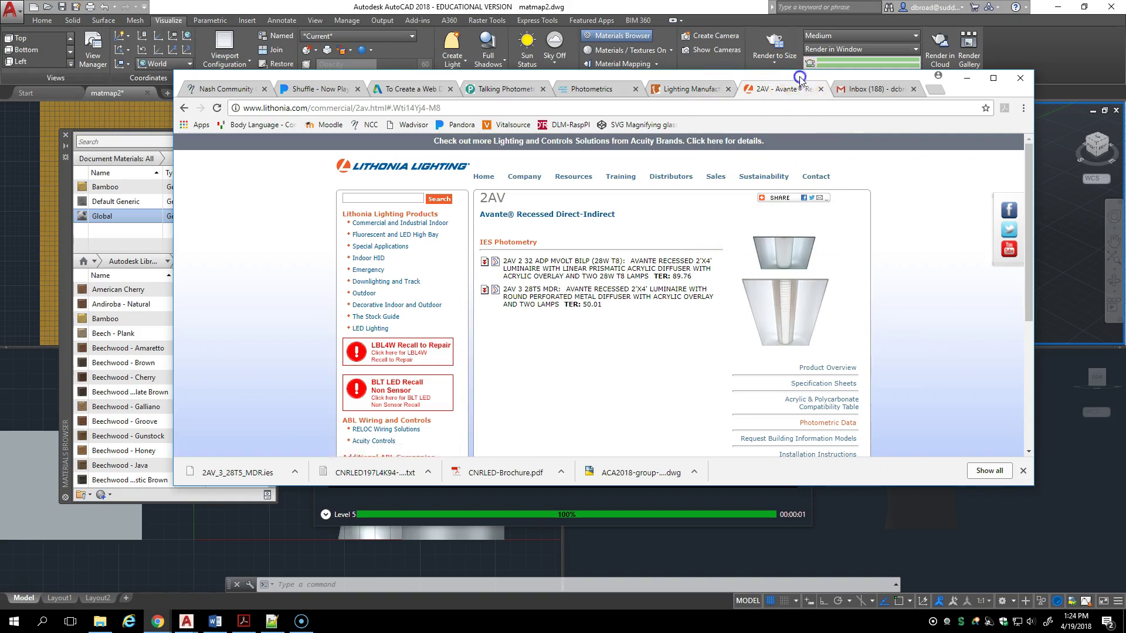
left_click_drag(812, 78, 827, 79)
key("alt+Tab")
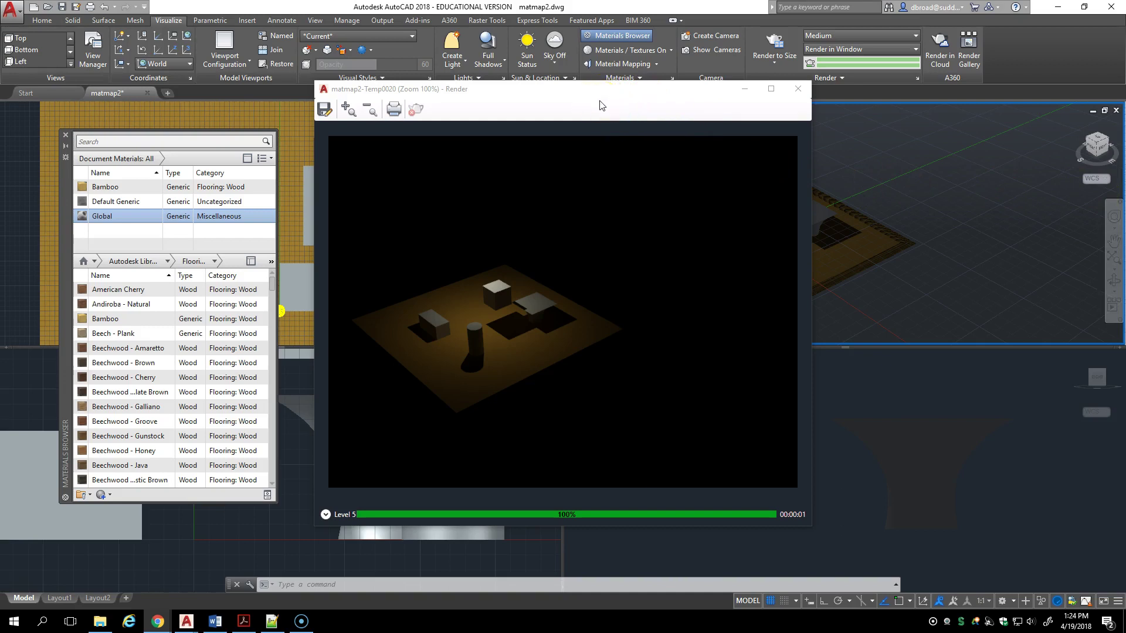
Close the render result and erase the Weblight4 web light.
left_click(576, 284)
left_click(798, 92)
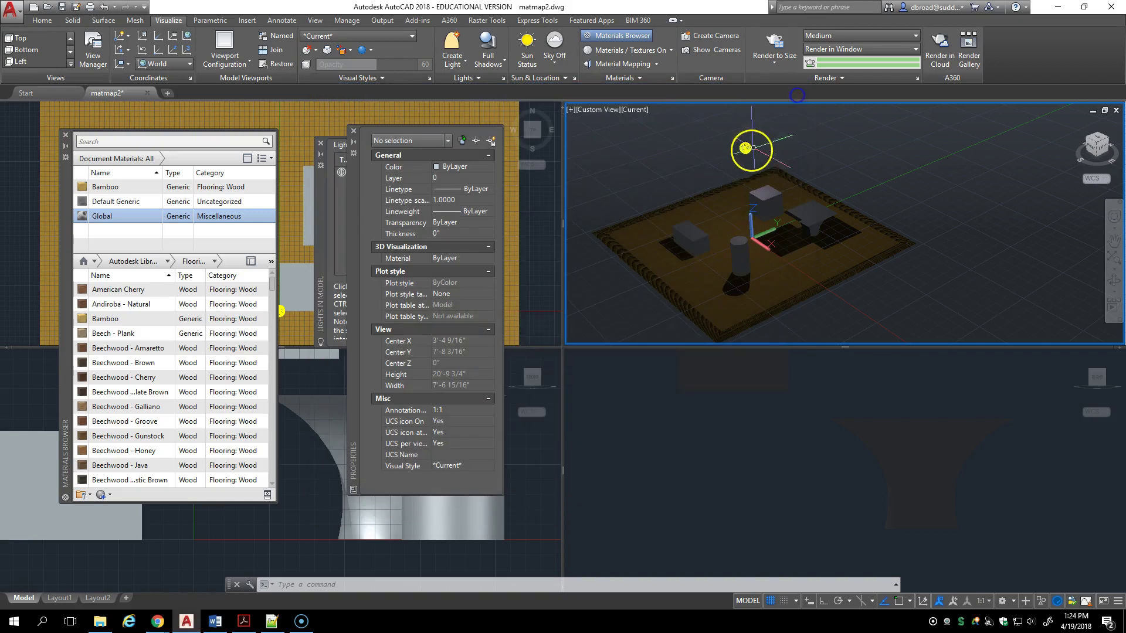
left_click(745, 149)
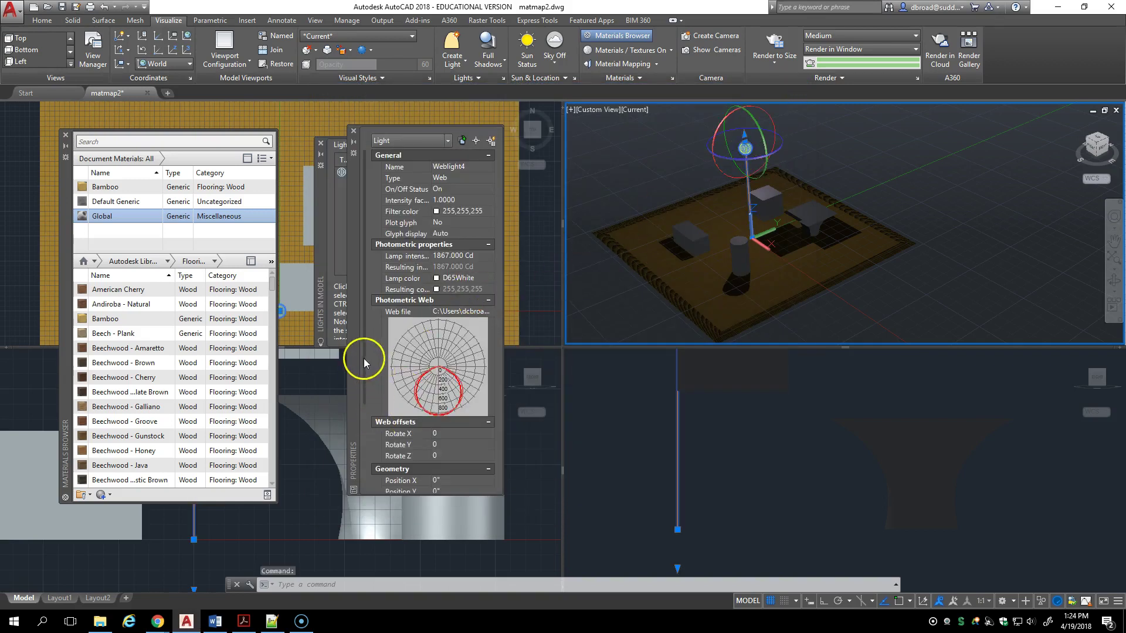
mouse_move(369, 360)
left_mouse_down()
mouse_move(374, 495)
mouse_move(374, 367)
left_mouse_up()
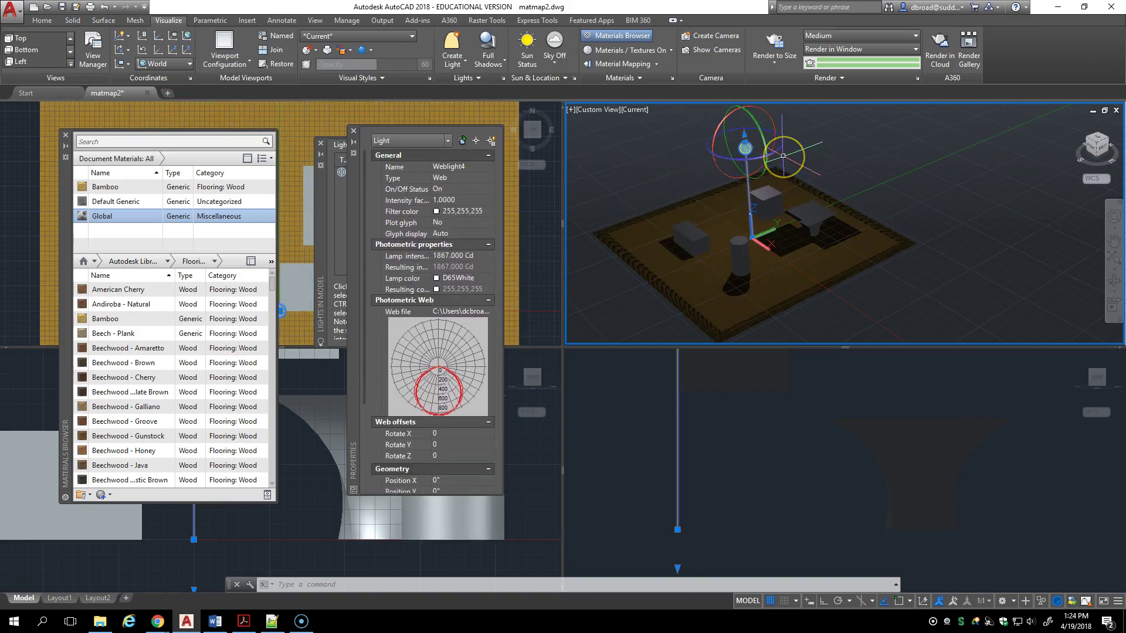
key("Delete")
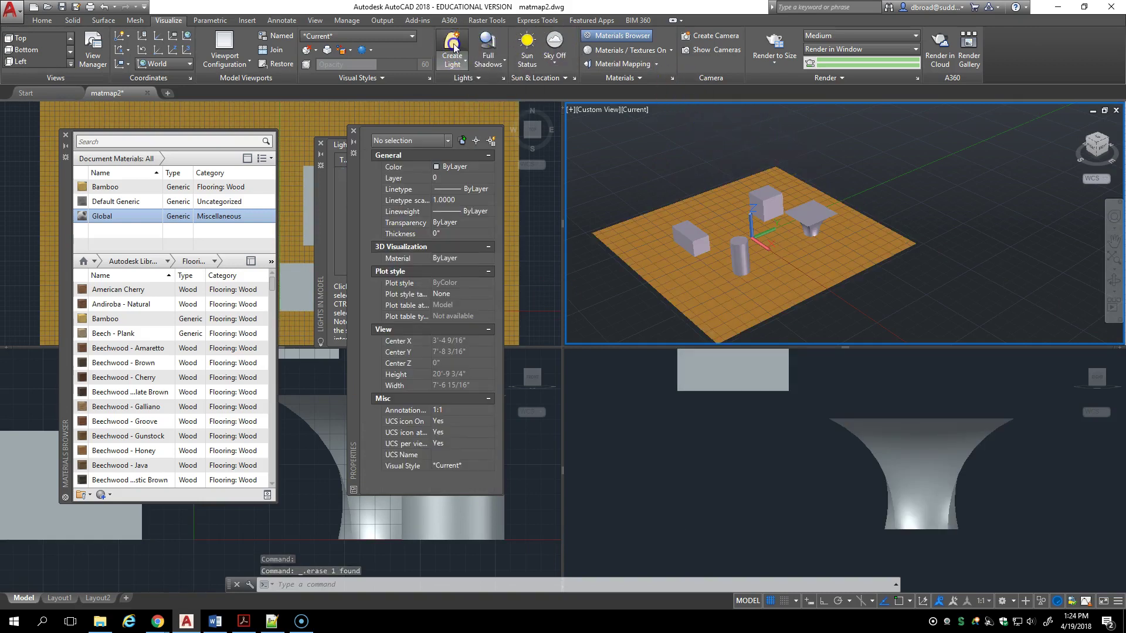
Start a new web light with source at 0,0,108 aimed at the origin 0,0,0.
left_click(455, 50)
type("0,0,108")
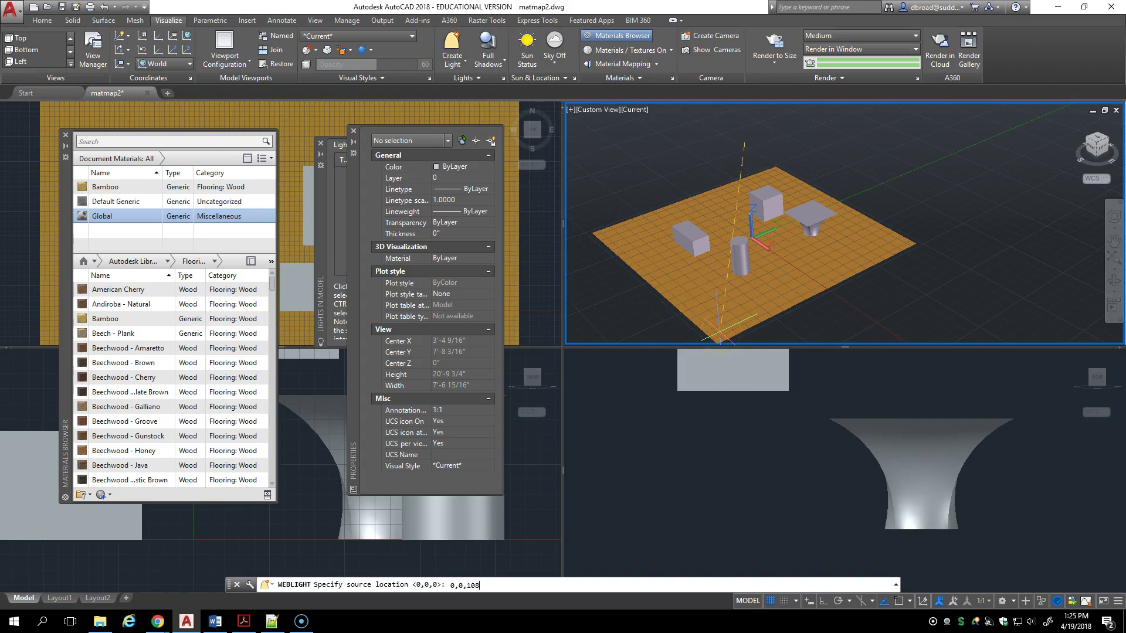
key("Return")
type("0,0,0")
key("Return")
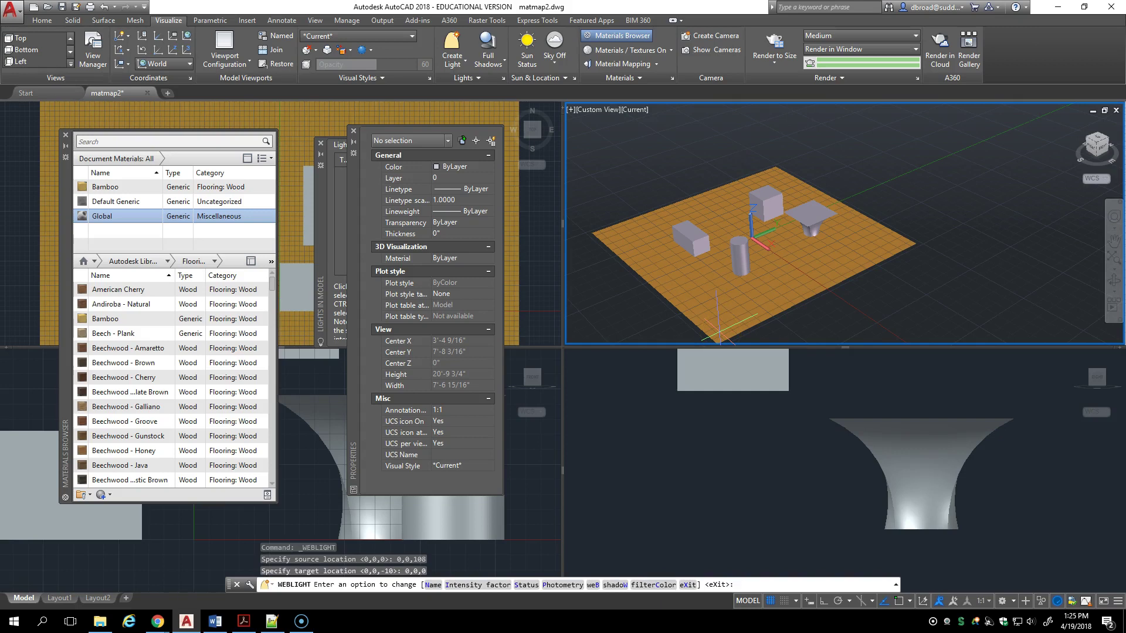
Give the web light soft-sampled shadows from a 48 by 24 rectangular shape.
type("w")
key("Return")
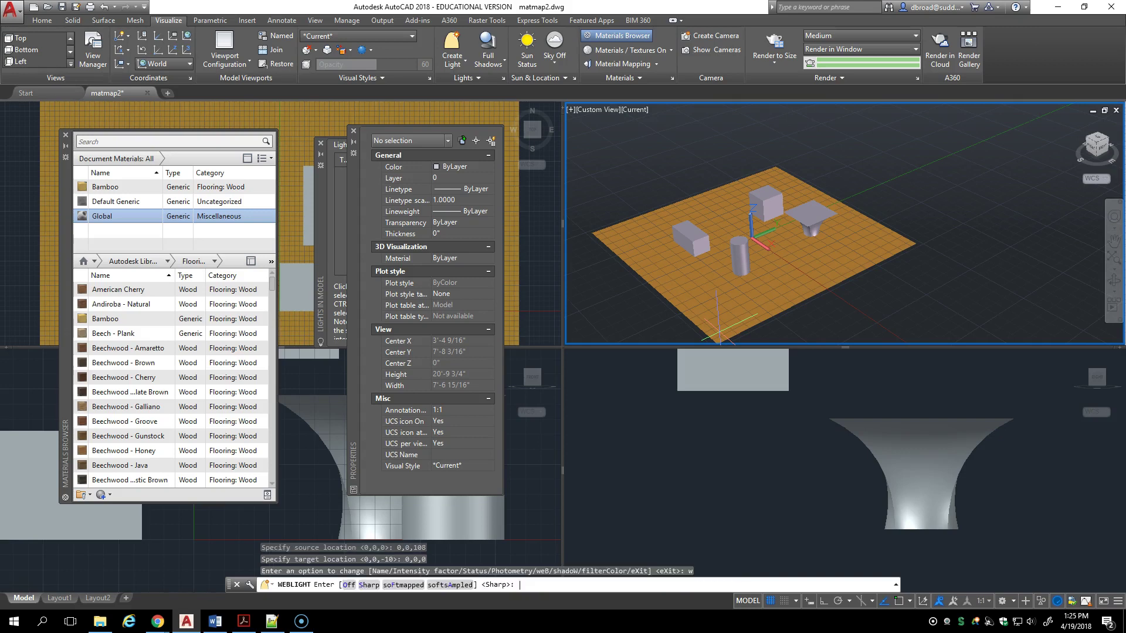
type("a")
key("Return")
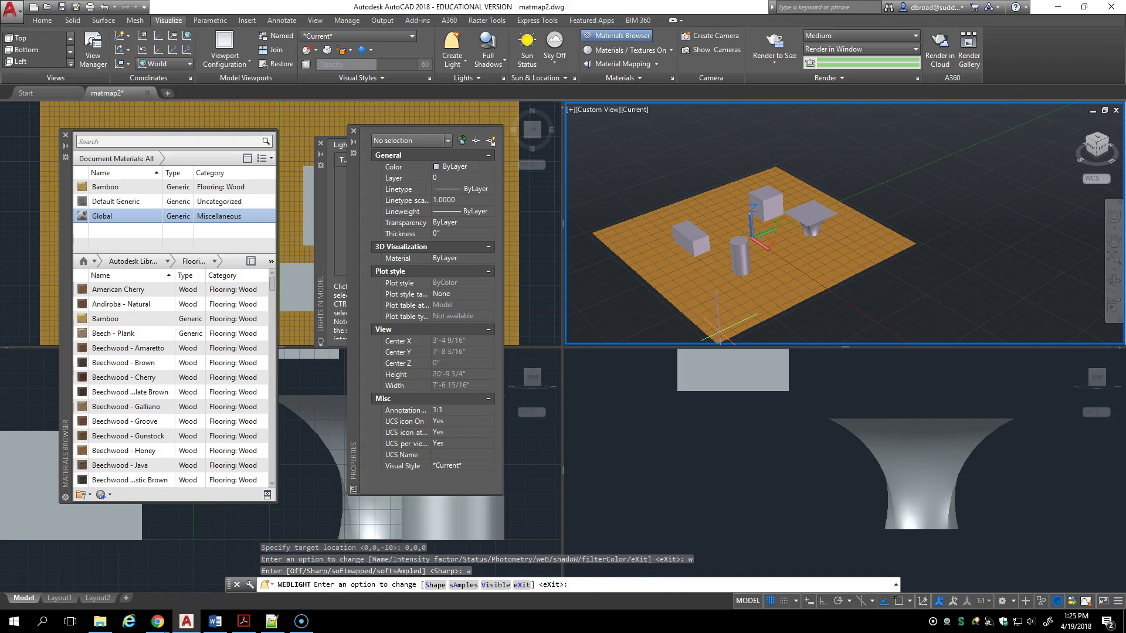
type("s")
key("Return")
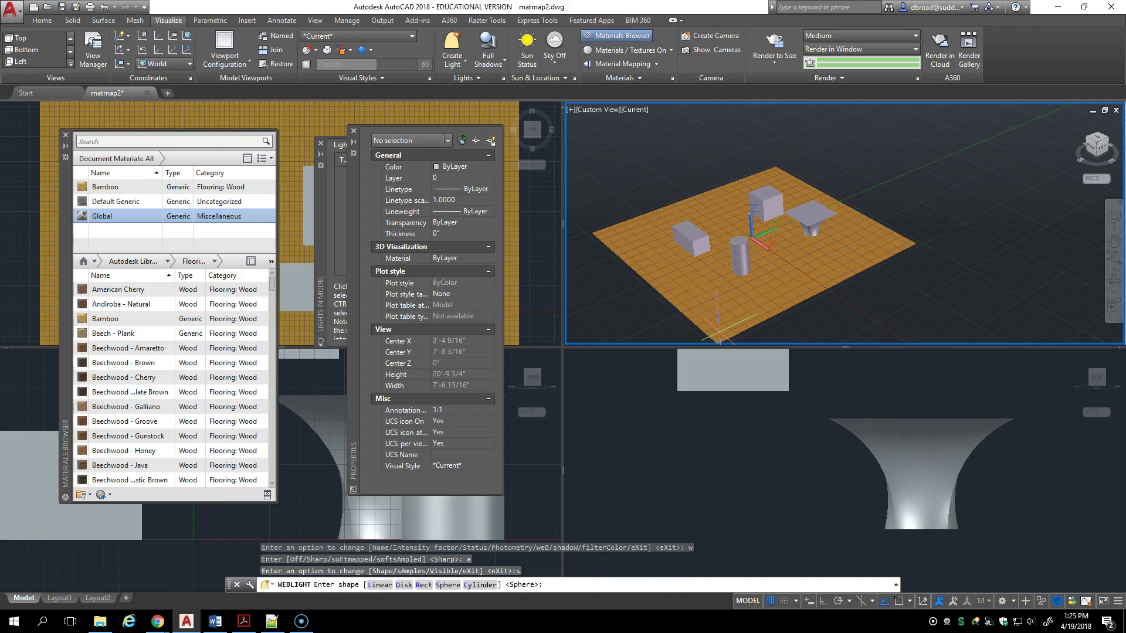
key("Return")
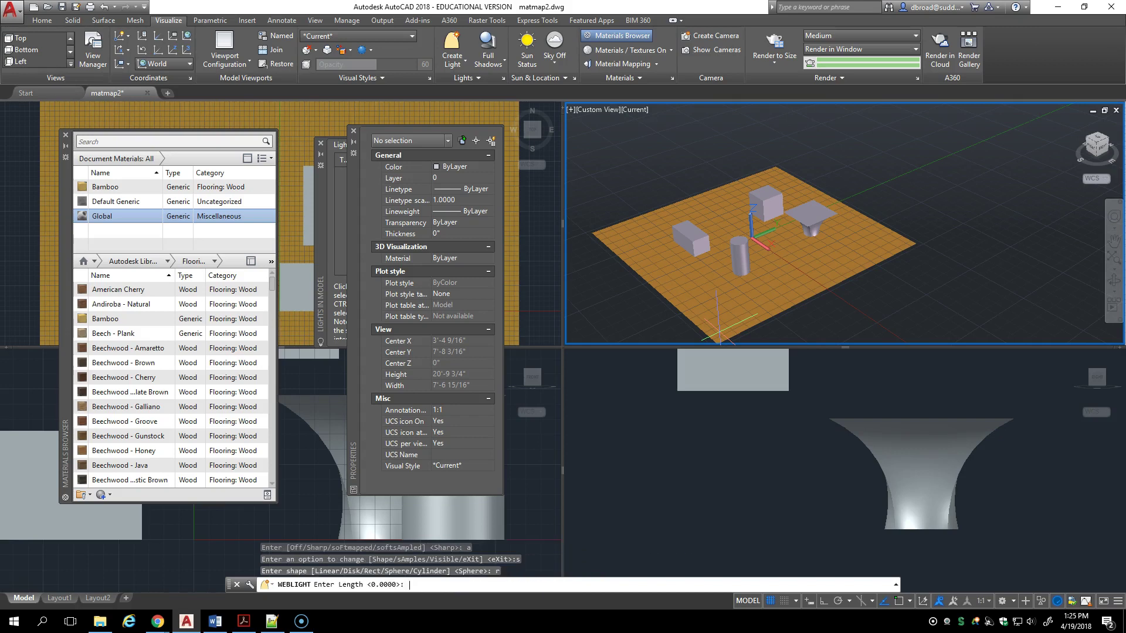
key("Return")
type("24")
key("Return")
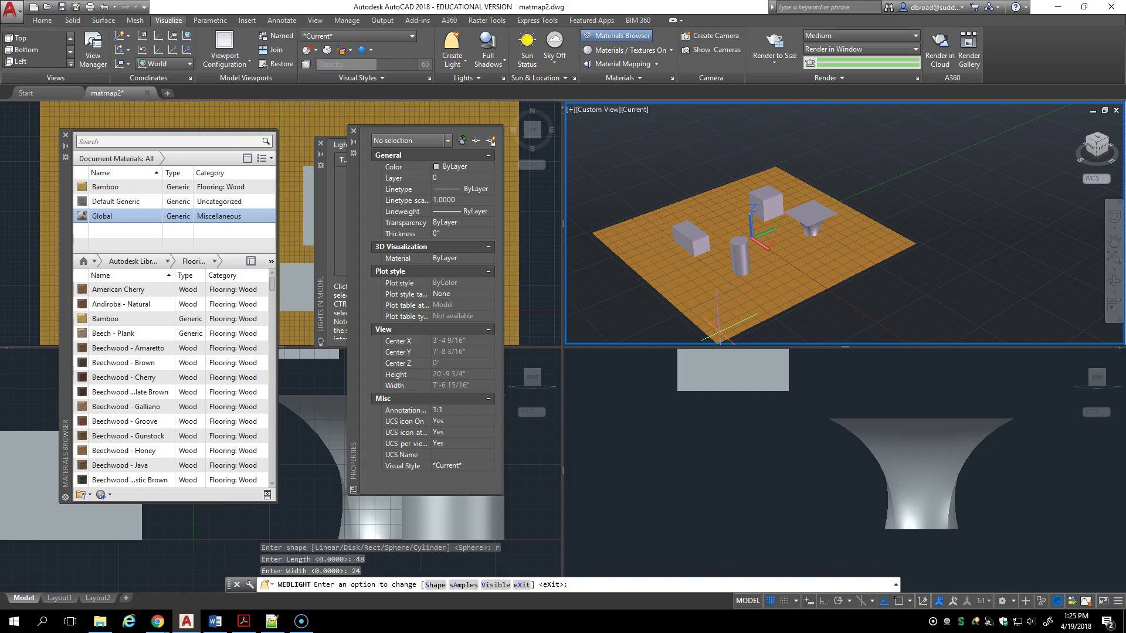
key("Return")
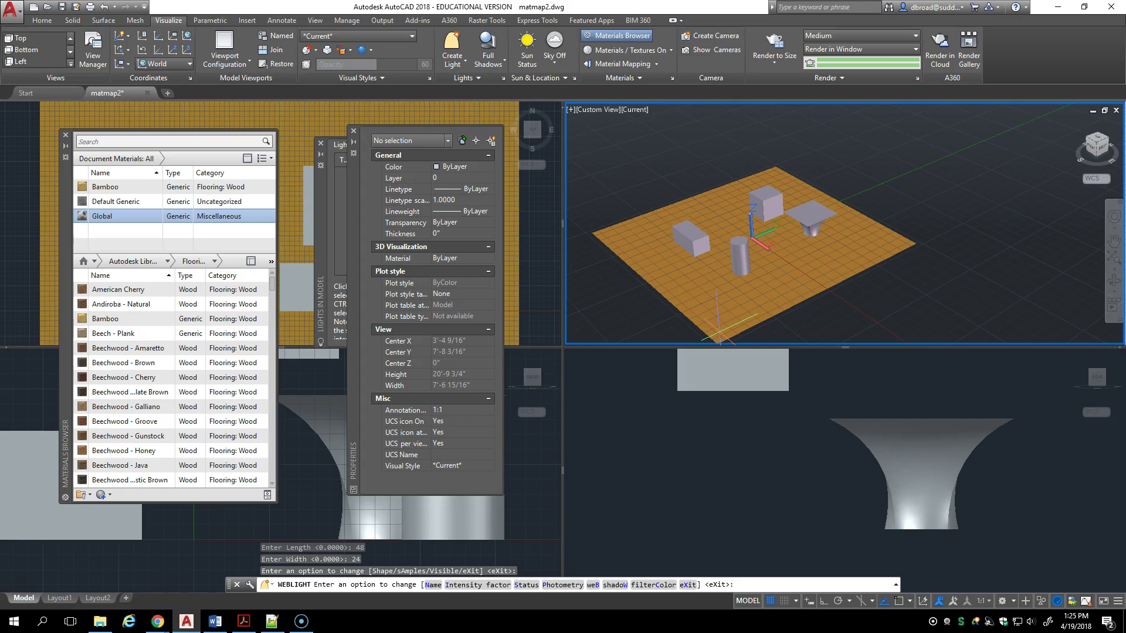
Assign the 2AV_3_28T5_MDR.ies web file, finish the light, and select it in the scene.
type("b")
key("Return")
key("Return")
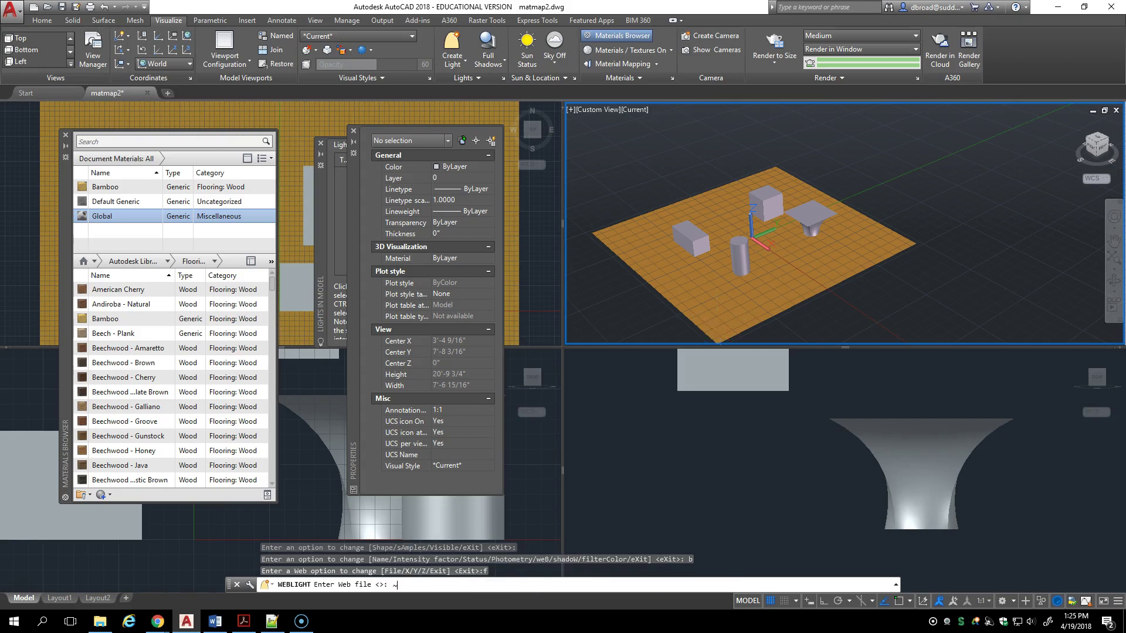
type("~")
key("Return")
left_click(506, 214)
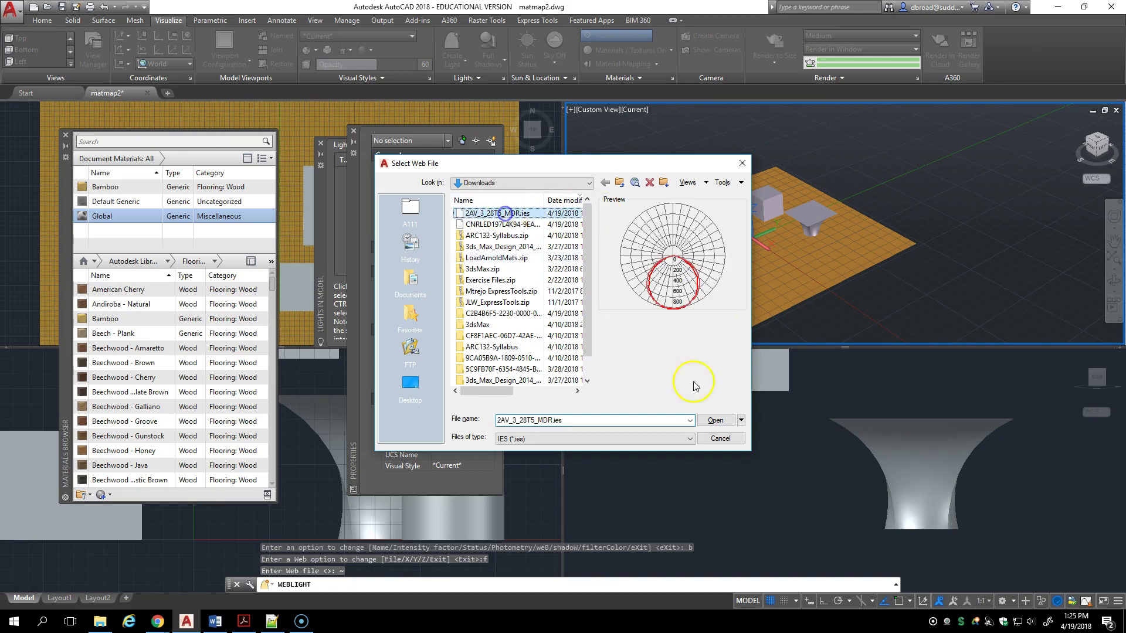
left_click(715, 420)
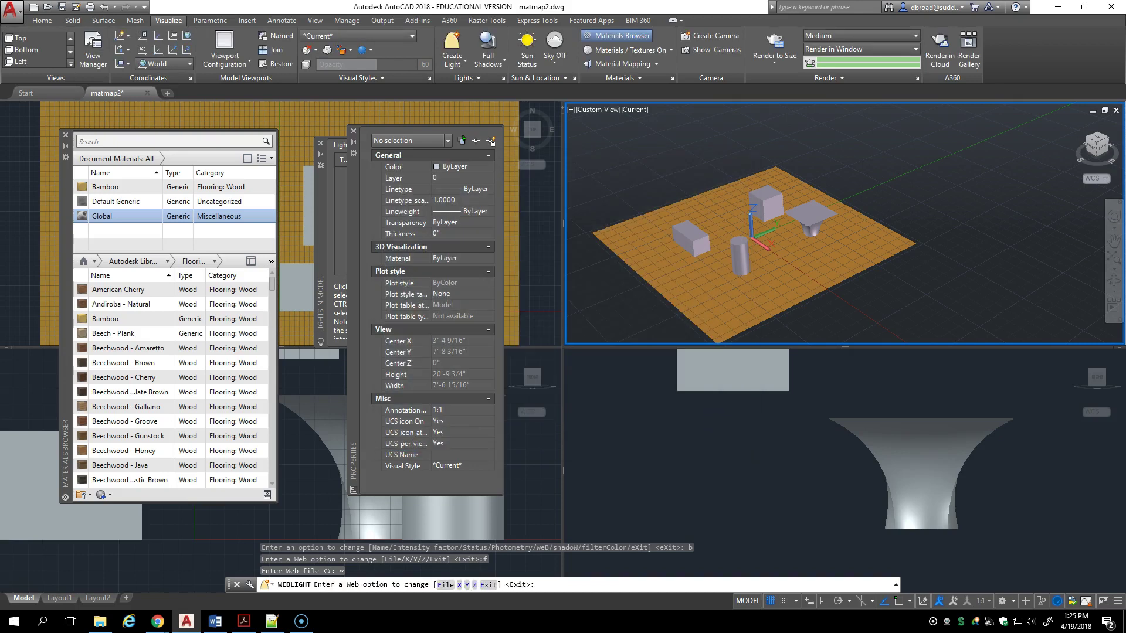
key("Return")
key("Return")
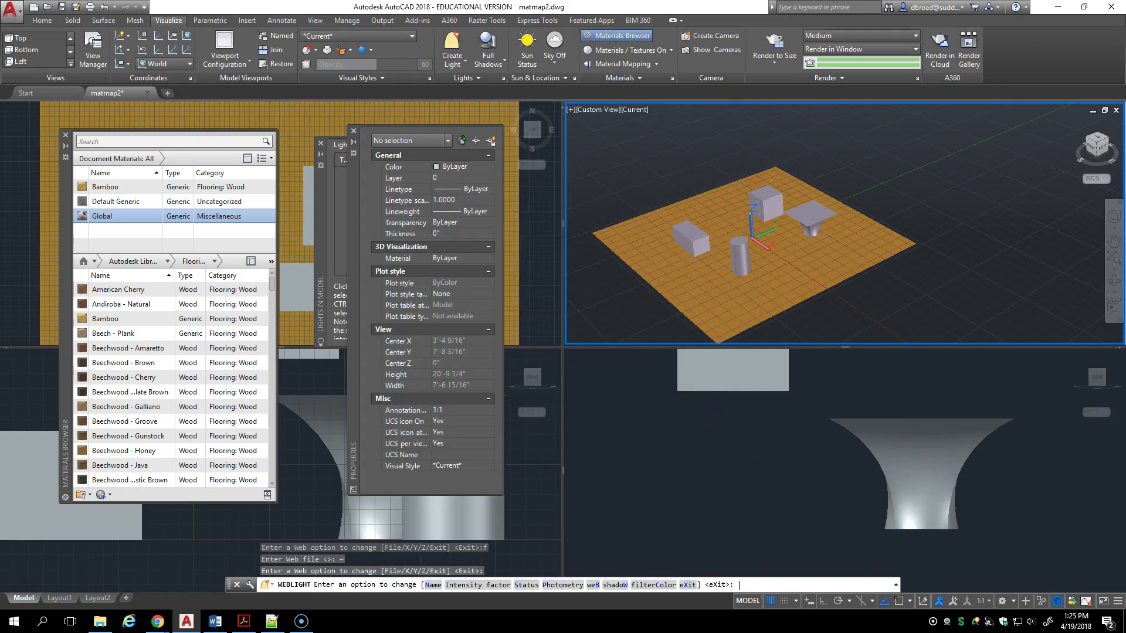
left_click(745, 147)
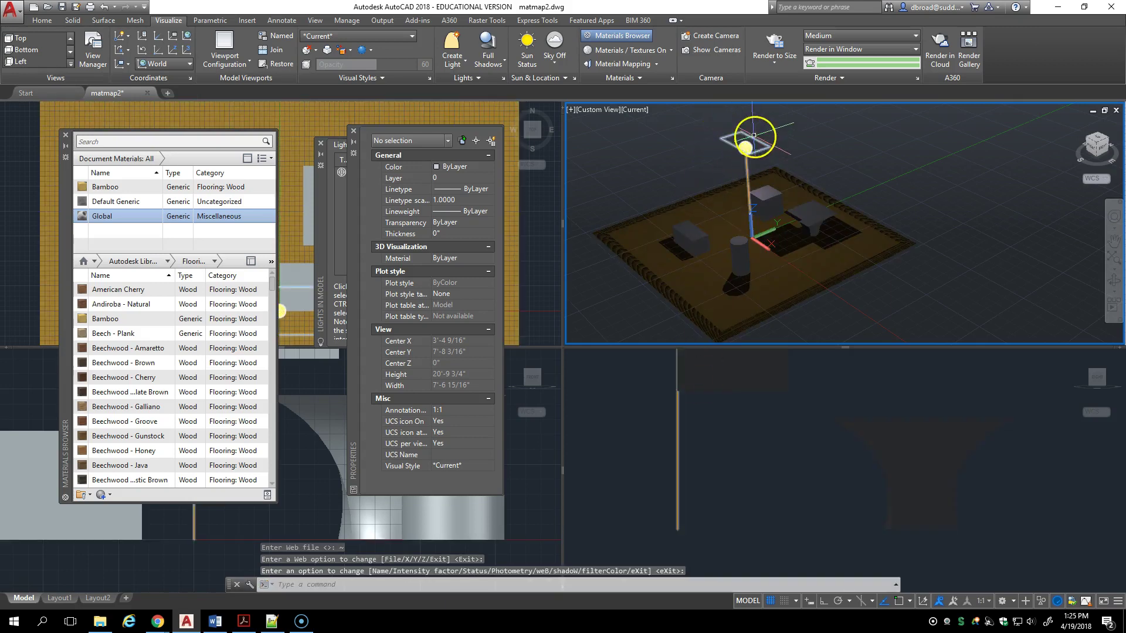
Deselect the web light, render the scene to size in a window, then close the render preview.
key("Escape")
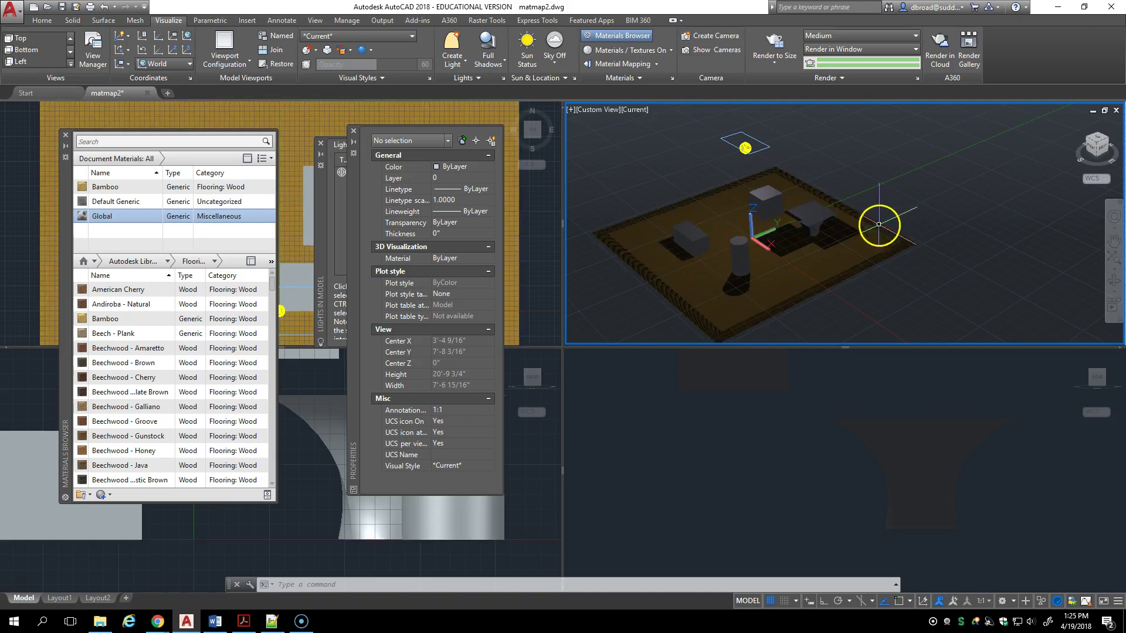
left_click(774, 42)
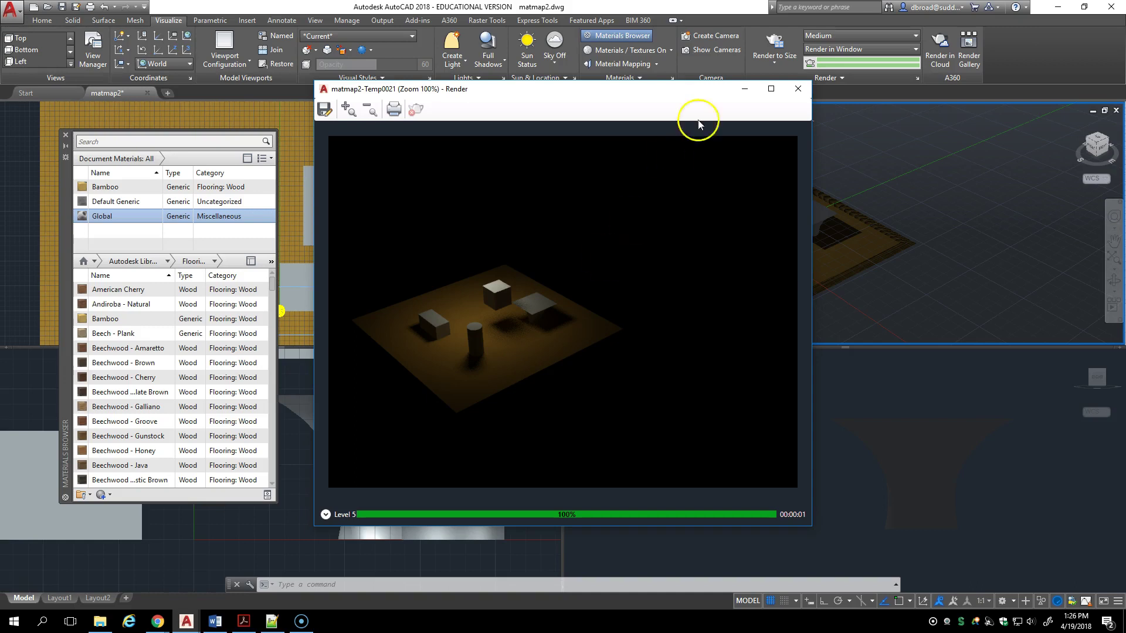
left_click(891, 39)
Switch the render preset to Coffee-Break Quality, render to size, and view the finished result.
left_click(906, 37)
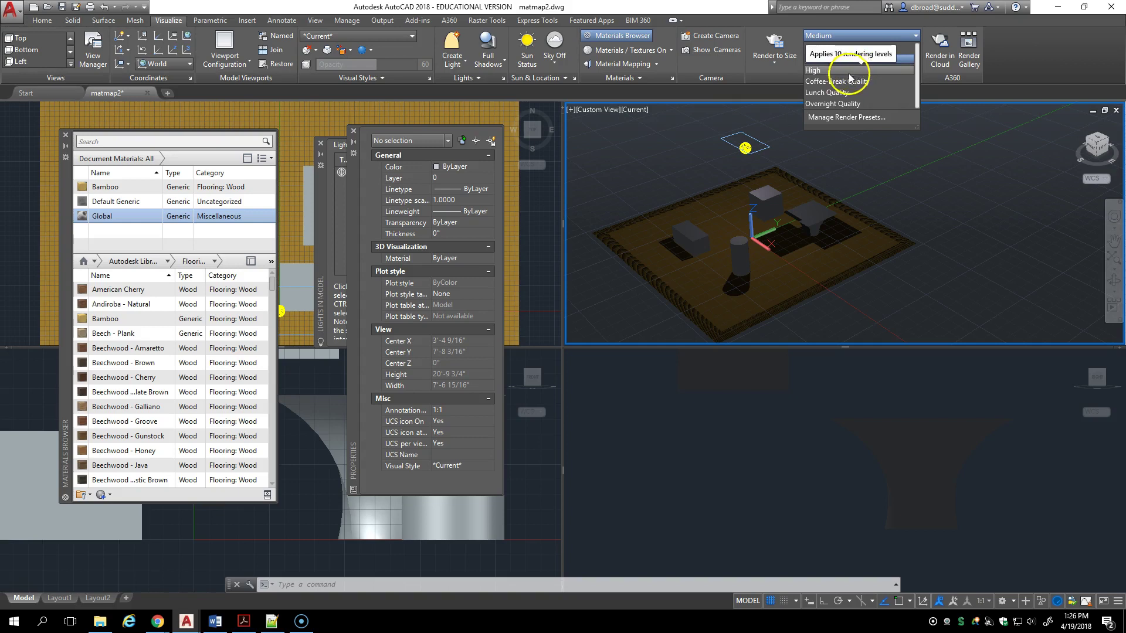
left_click(838, 81)
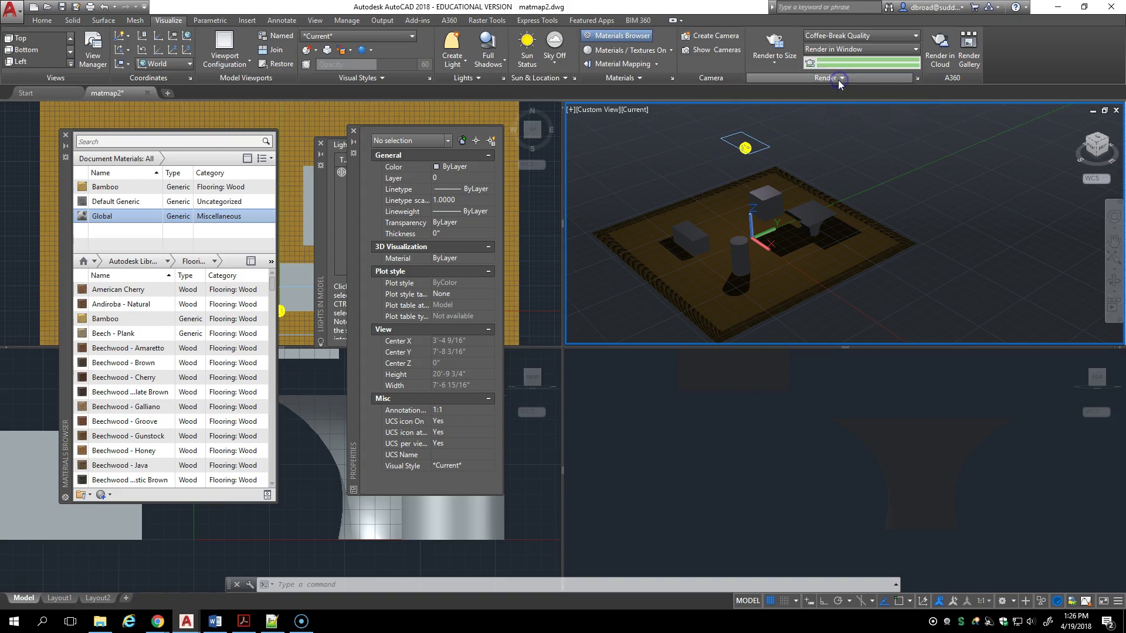
left_click(774, 40)
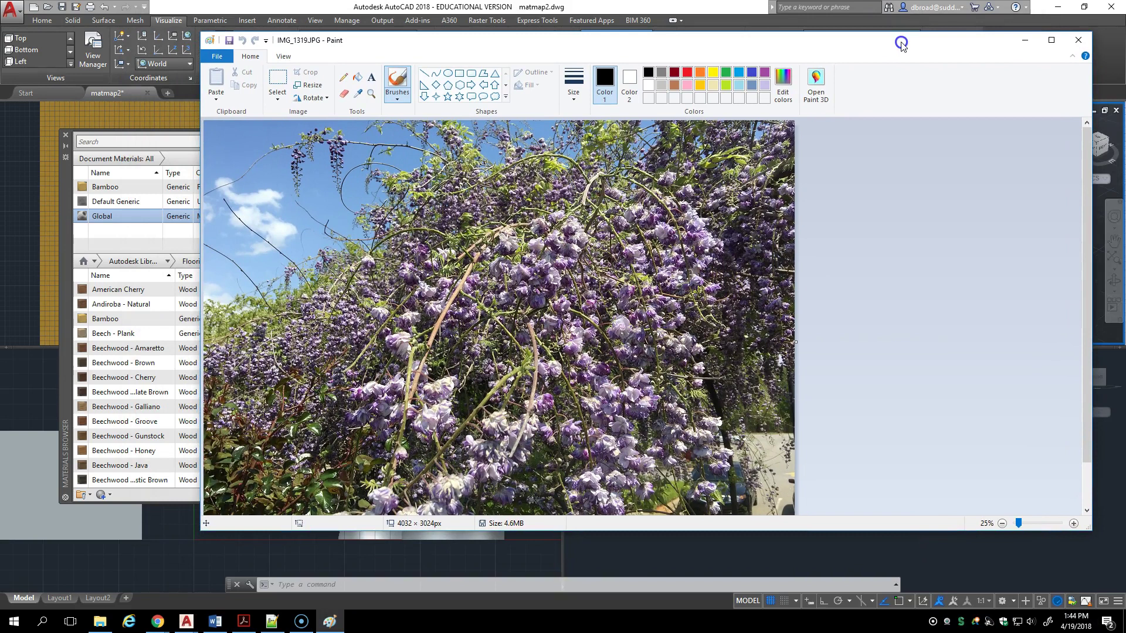
key("super+shift+Right")
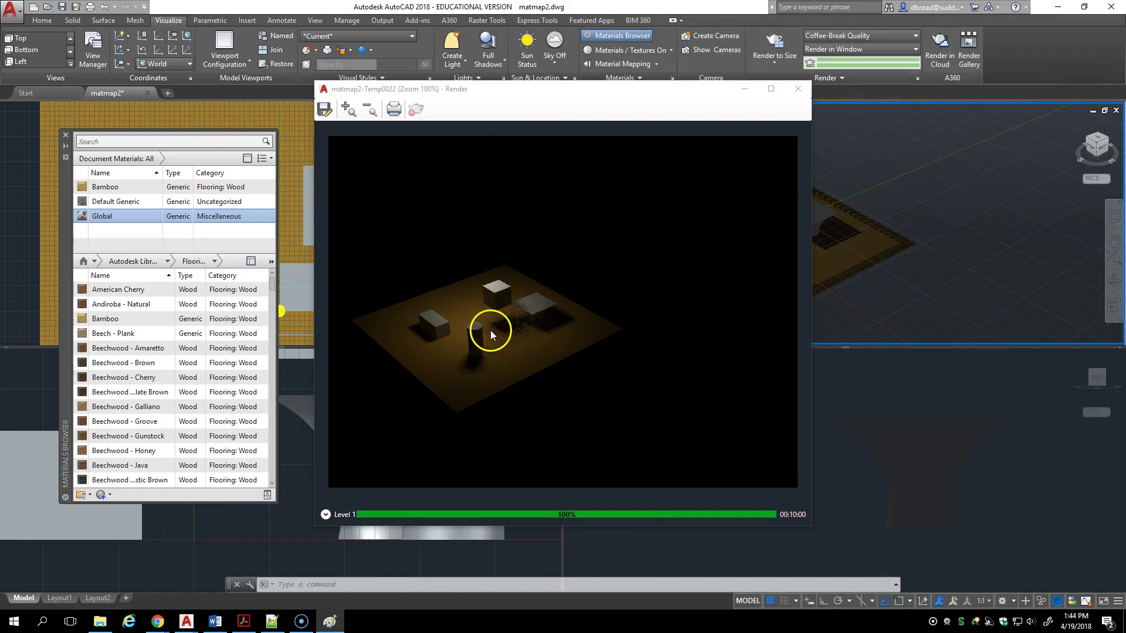
scroll(505, 336, "up", 3)
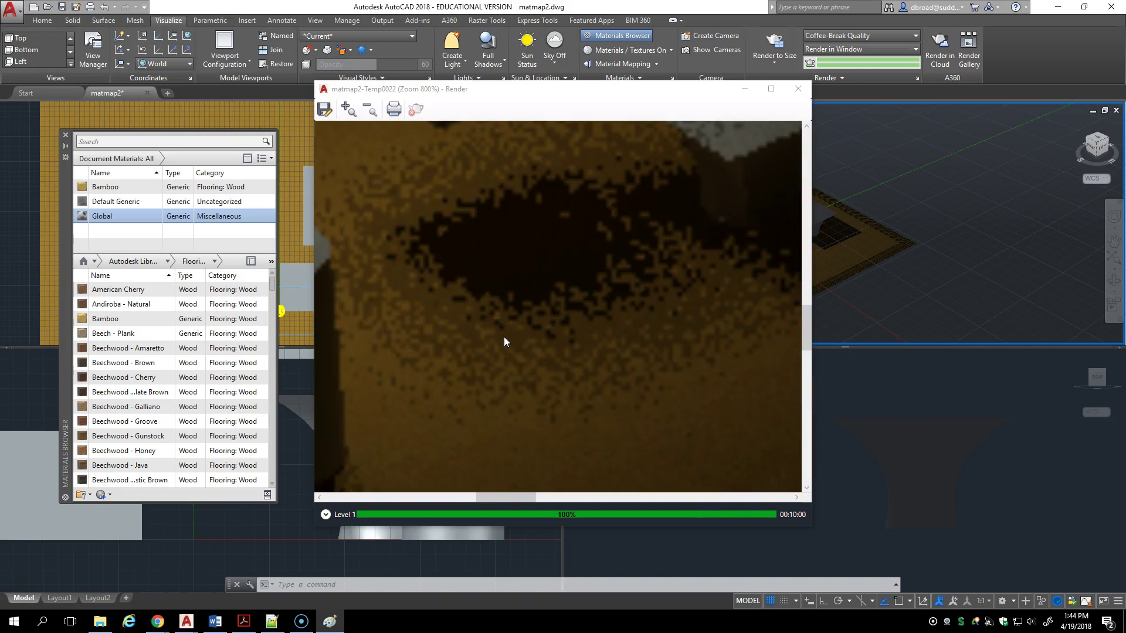
scroll(504, 342, "down", 1)
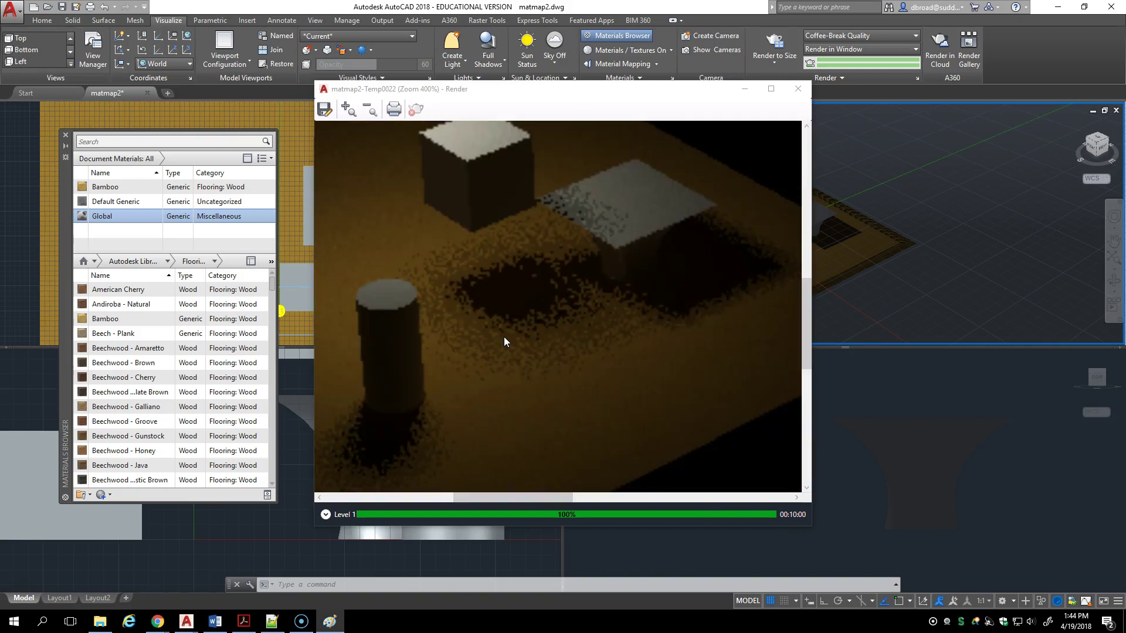
scroll(504, 341, "down", 1)
scroll(504, 337, "down", 1)
scroll(507, 336, "up", 1)
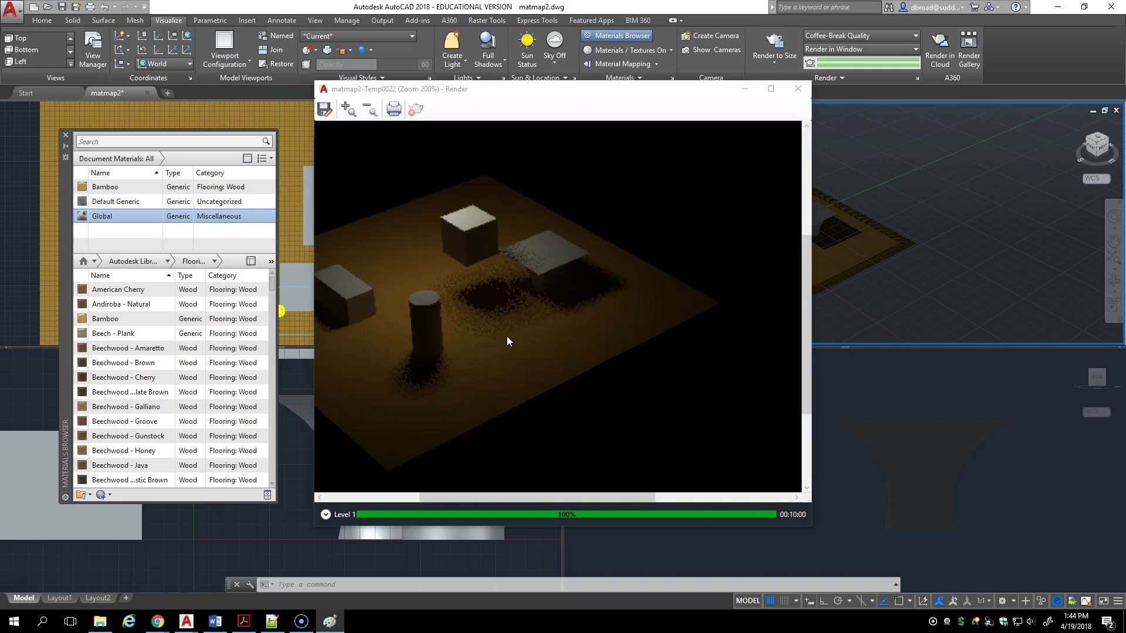
scroll(508, 341, "down", 1)
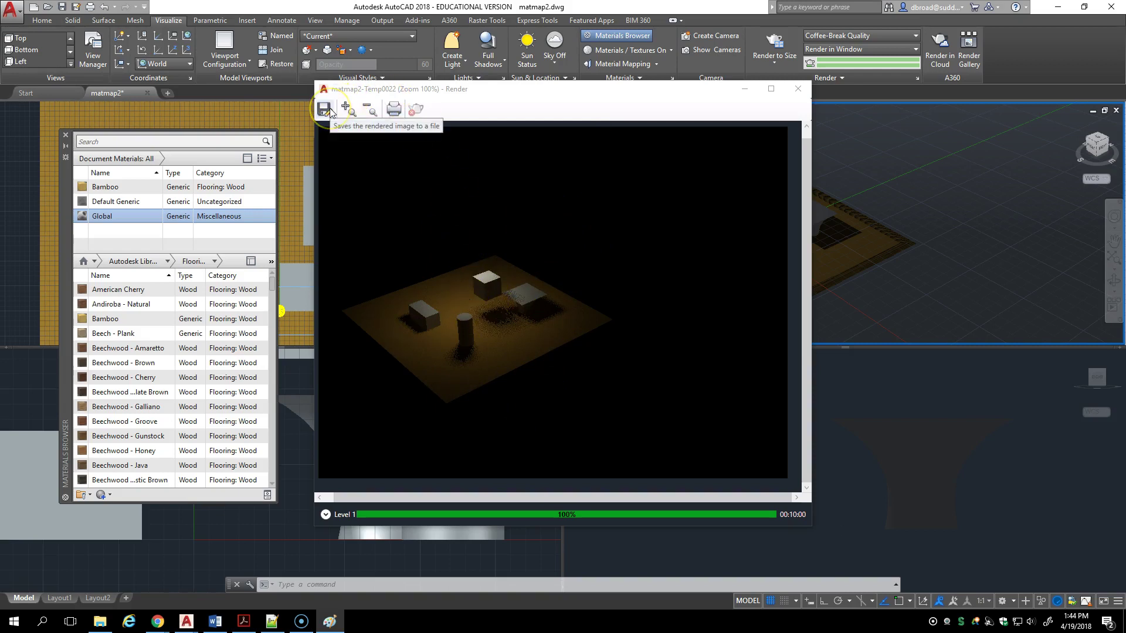
Close the render window, save the drawing, and start an A360 cloud render of only the current view.
left_click(797, 89)
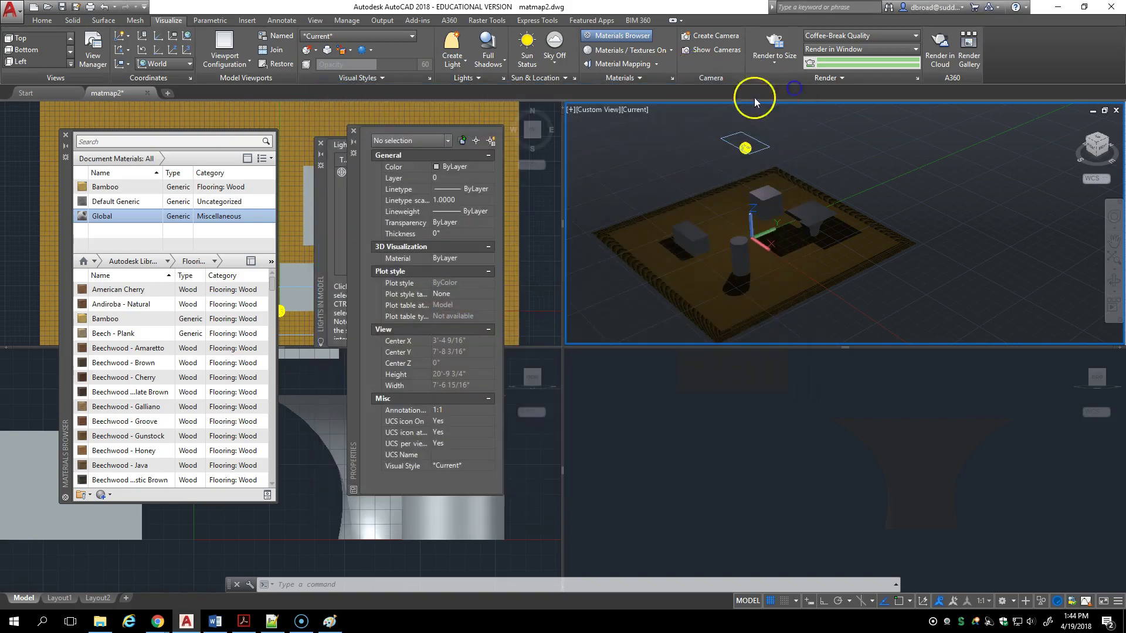
left_click(941, 40)
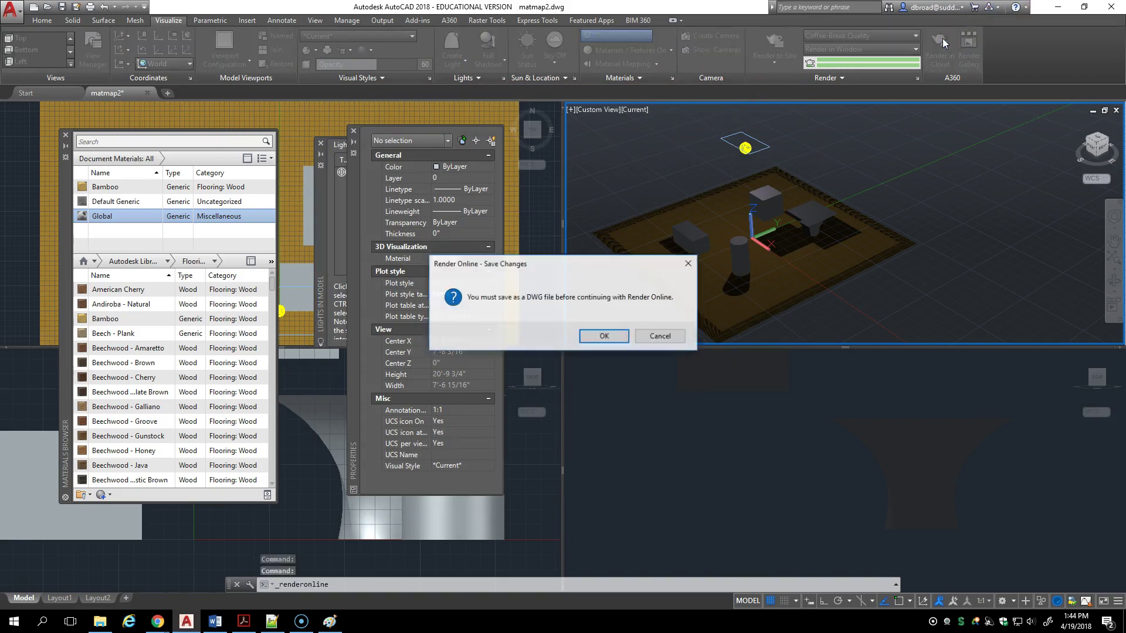
left_click(601, 337)
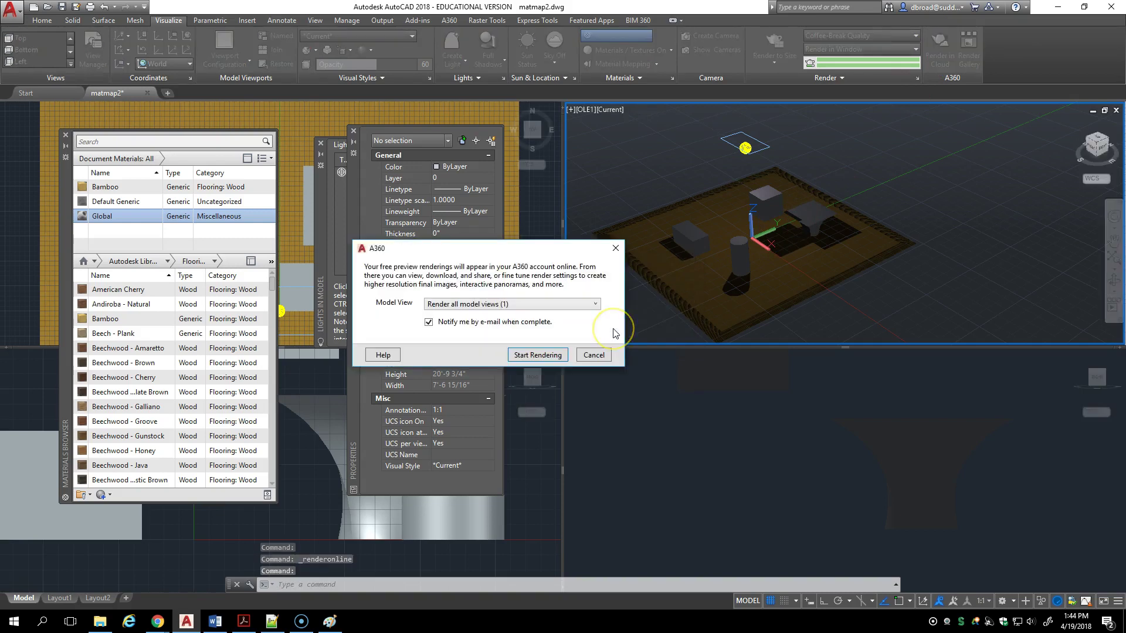
left_click(595, 304)
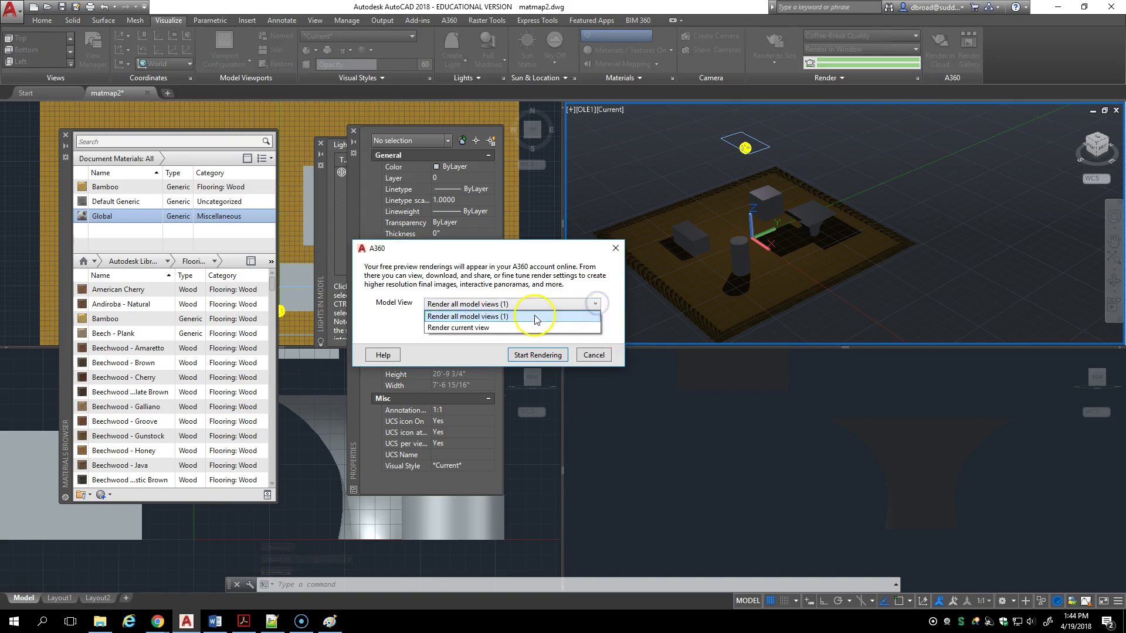
left_click(498, 327)
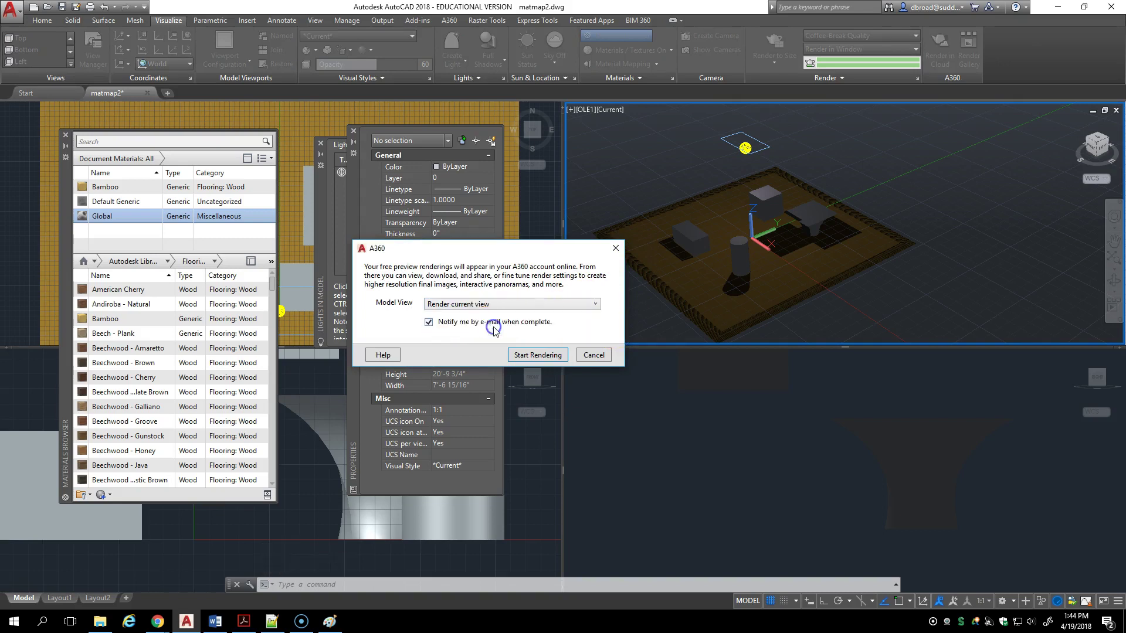
left_click(534, 356)
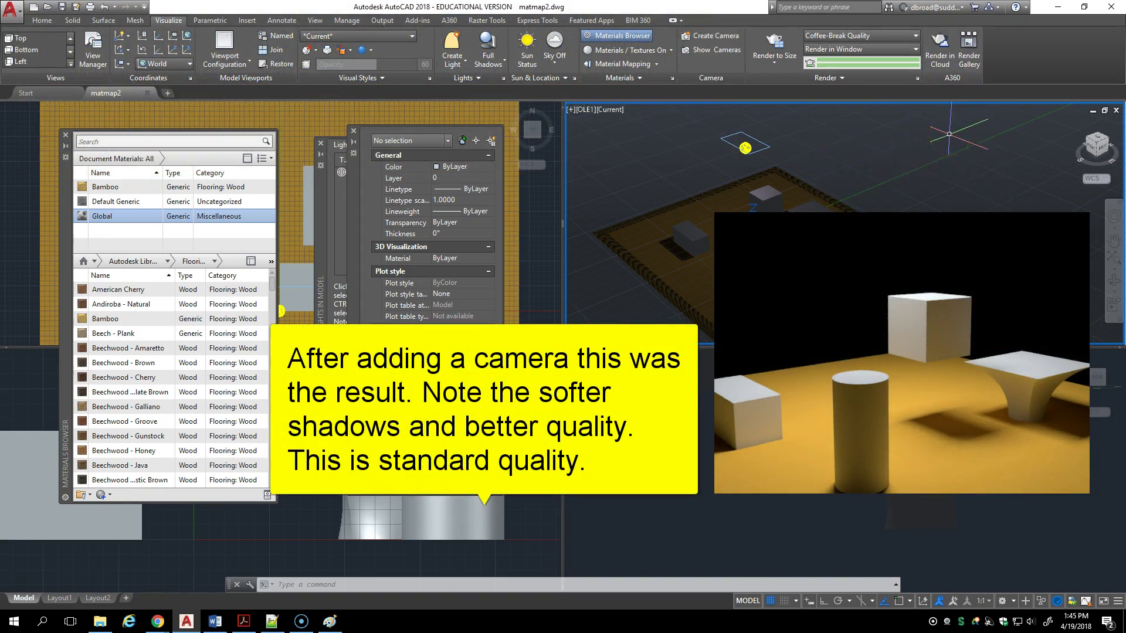
left_click(954, 137)
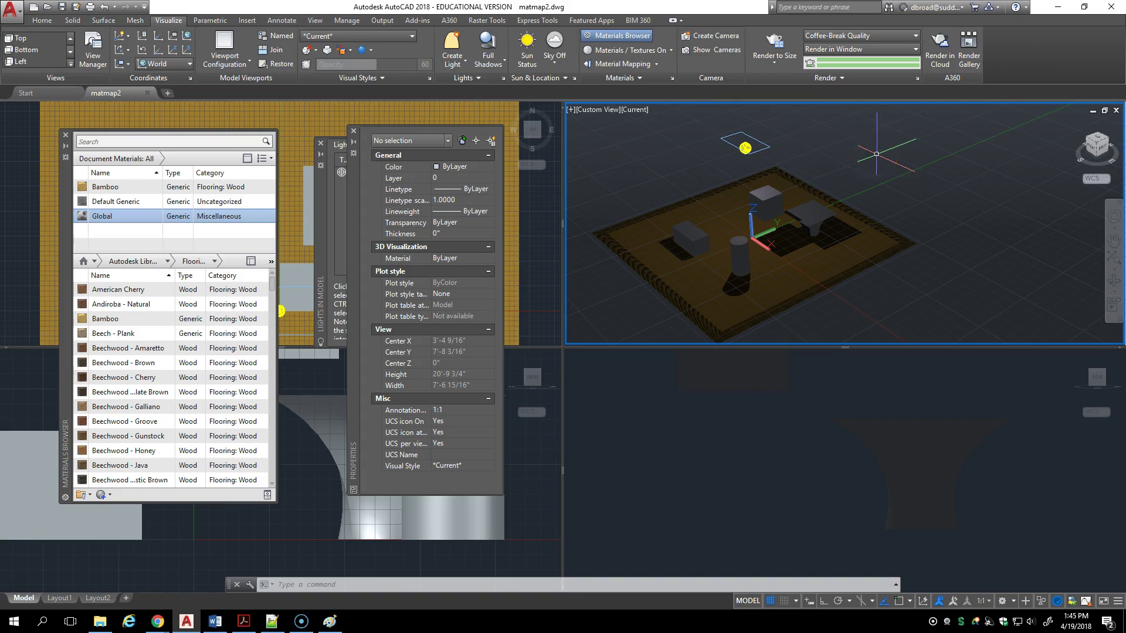
left_click(455, 55)
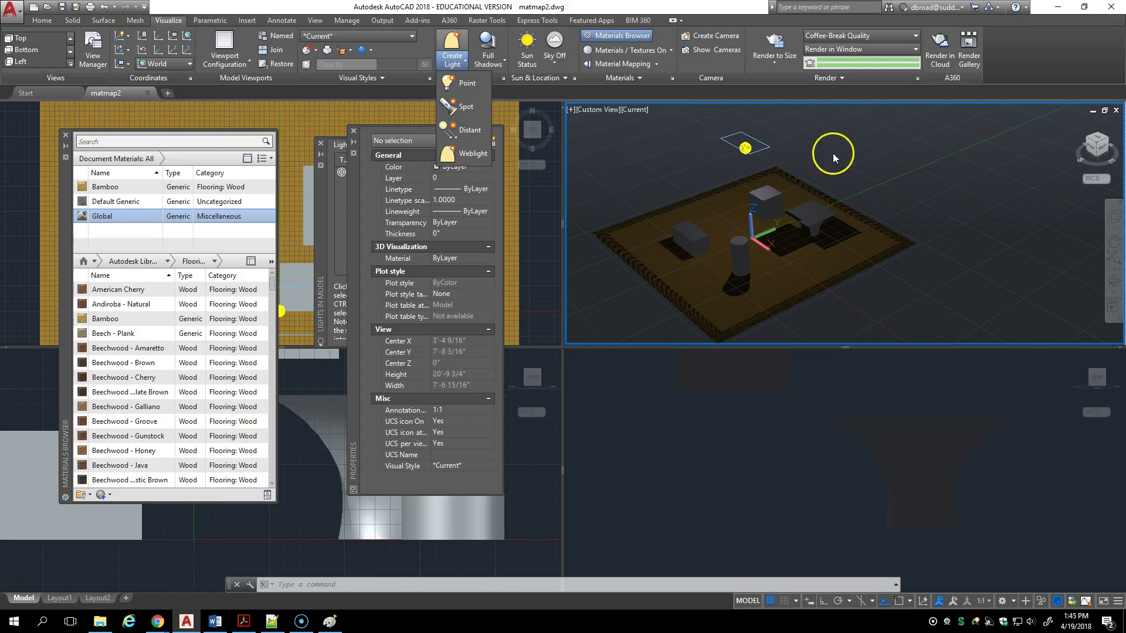
left_click(896, 156)
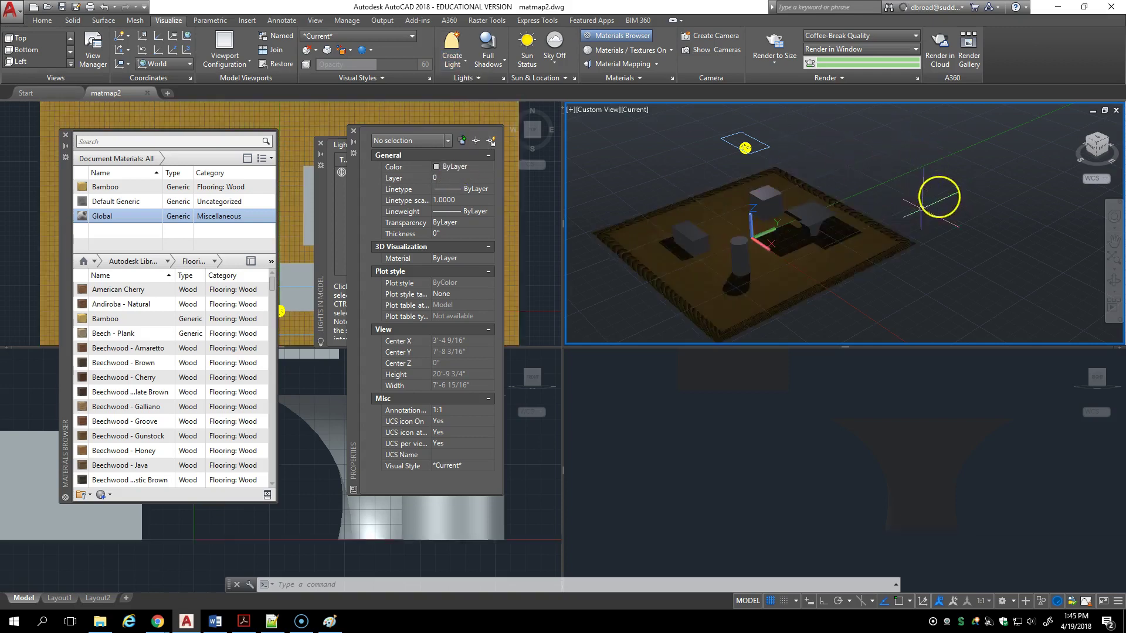